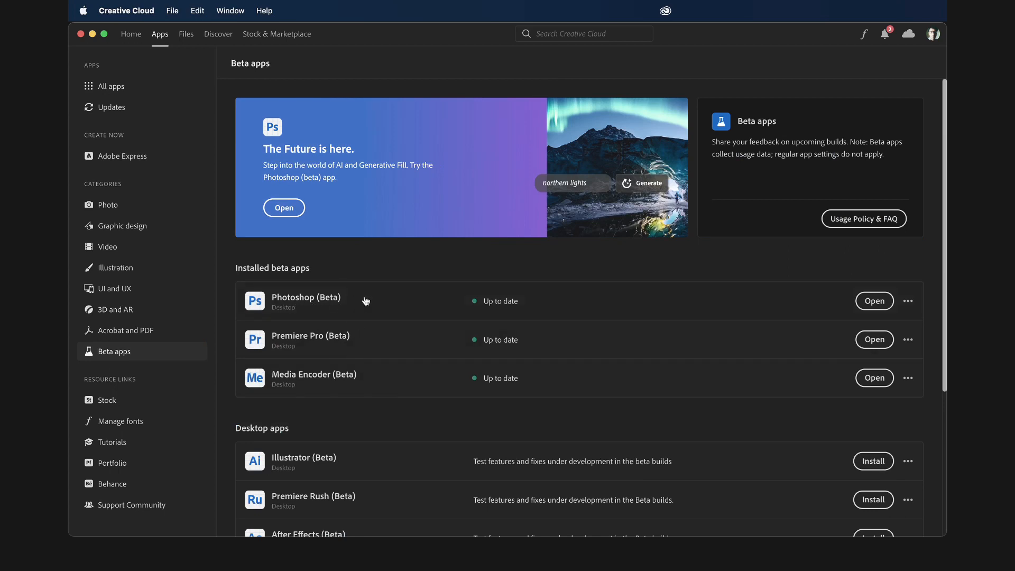
# Switch to Photoshop (Beta), lasso the brown cow by the roadside, and remove it using Generative Fill with an empty prompt
pyautogui.moveTo(327, 302)
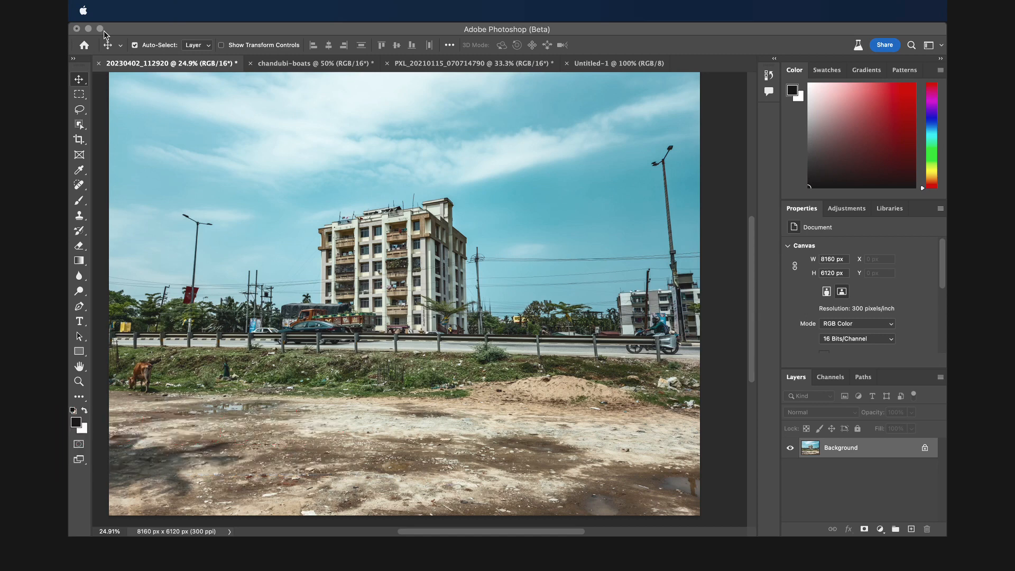
pyautogui.click(150, 354)
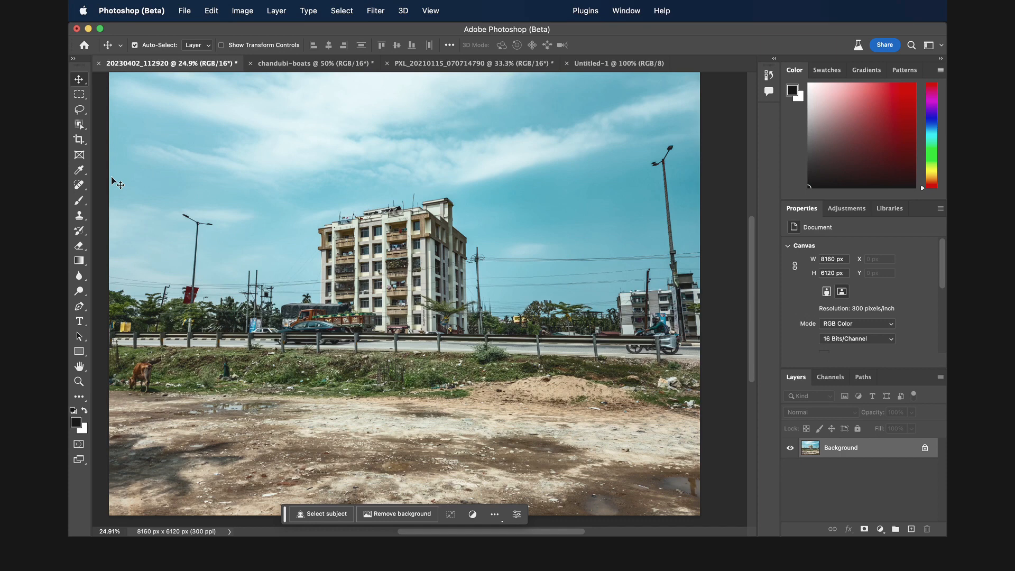
pyautogui.click(80, 111)
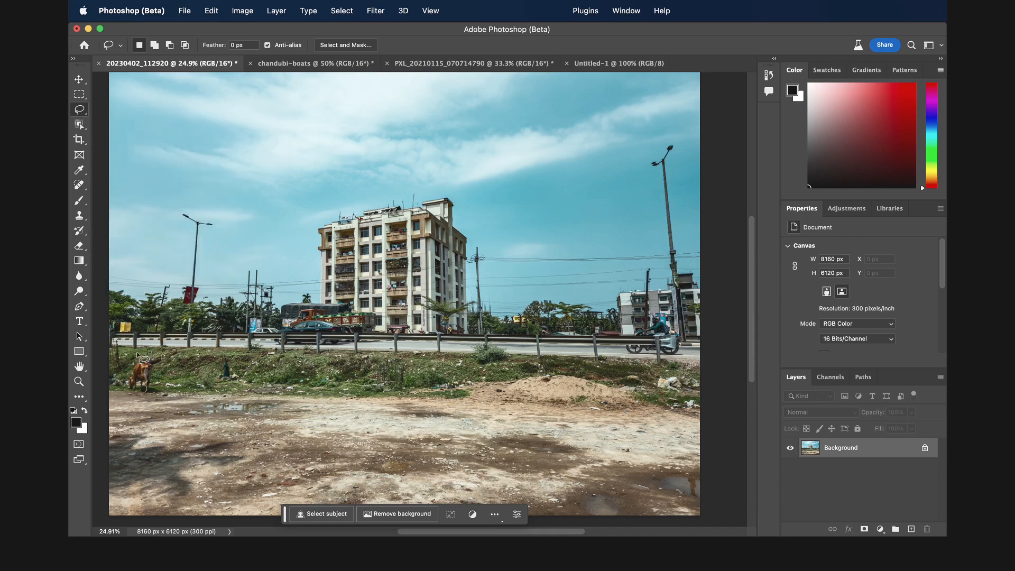
pyautogui.moveTo(136, 353)
pyautogui.mouseDown()
pyautogui.moveTo(121, 401)
pyautogui.moveTo(164, 375)
pyautogui.moveTo(137, 356)
pyautogui.mouseUp()
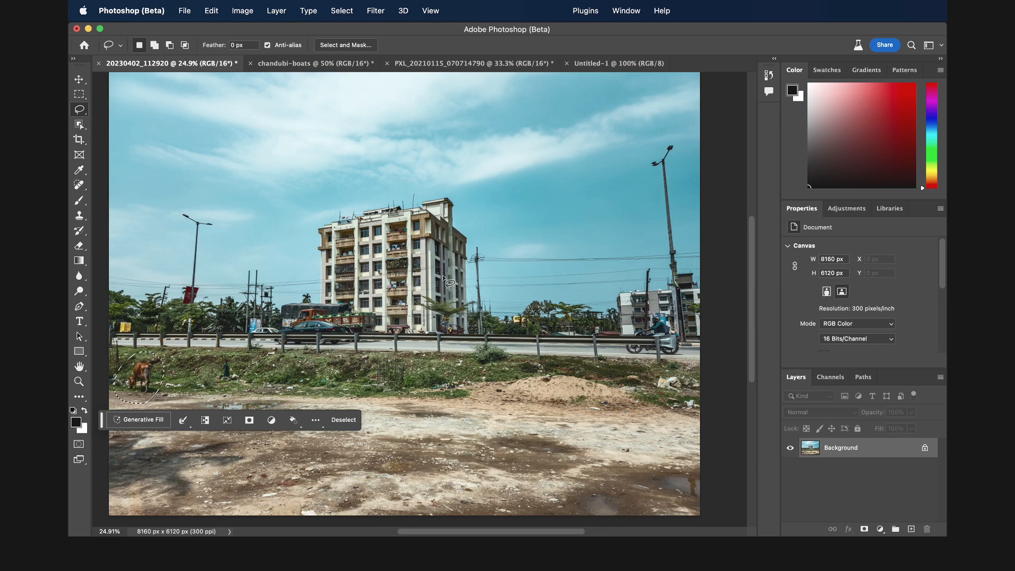
pyautogui.click(626, 12)
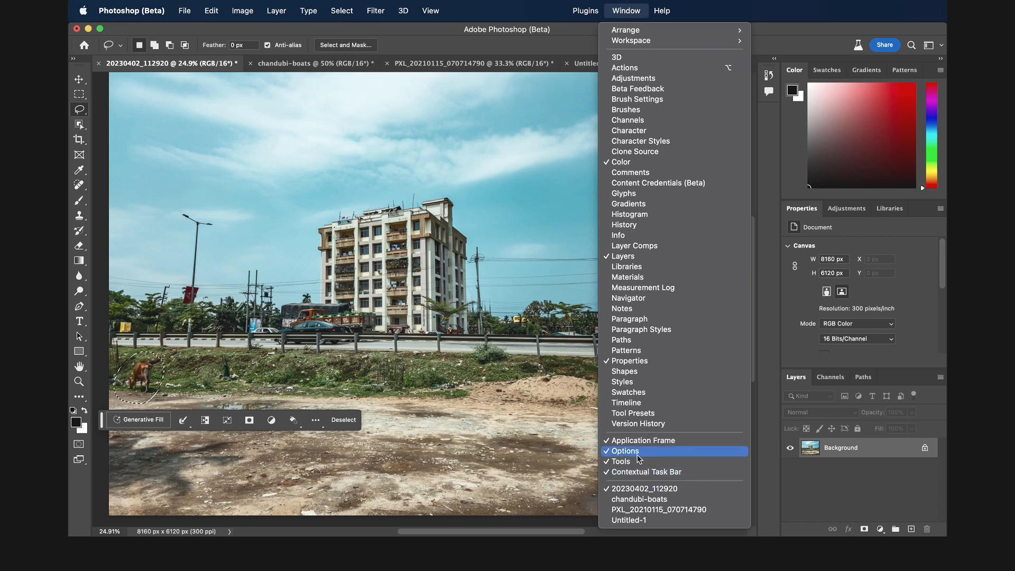
pyautogui.click(357, 410)
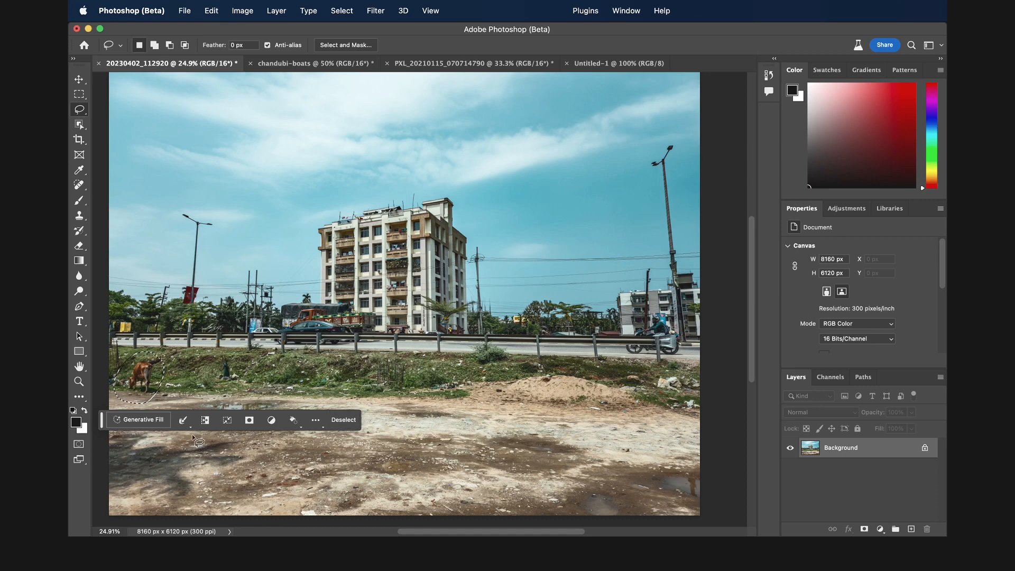
pyautogui.click(143, 422)
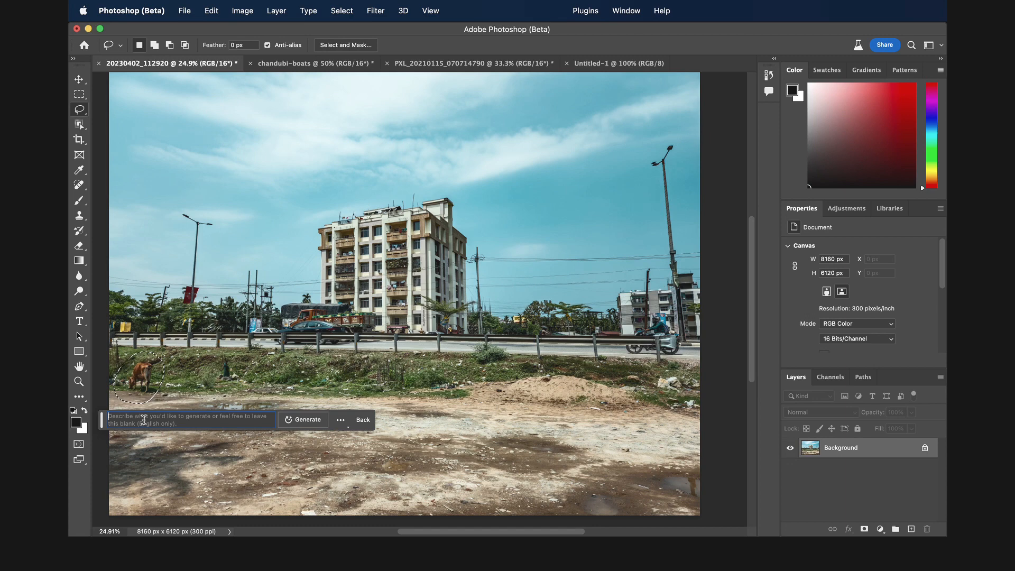
pyautogui.click(300, 422)
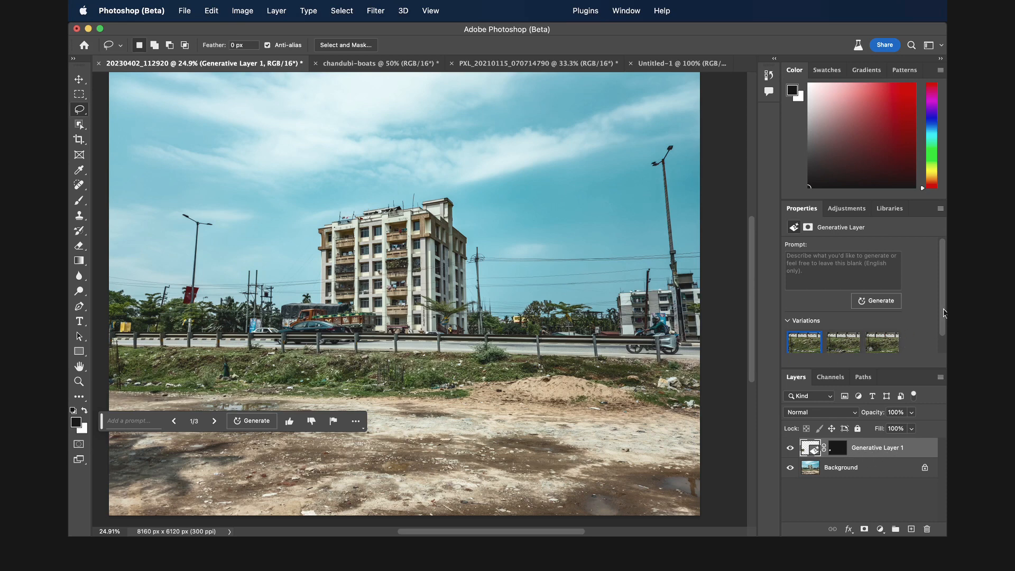
# Compare the generated variations of the cow removal, choose the third one, and check it against the original by toggling the generative layer's visibility
pyautogui.scroll(-1, 945, 312)
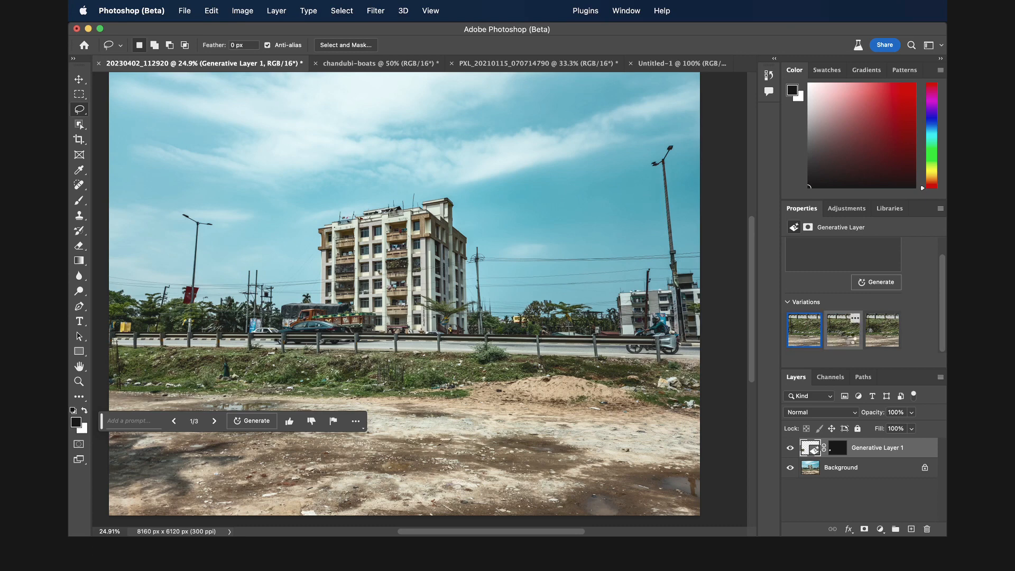
pyautogui.click(860, 342)
pyautogui.click(890, 343)
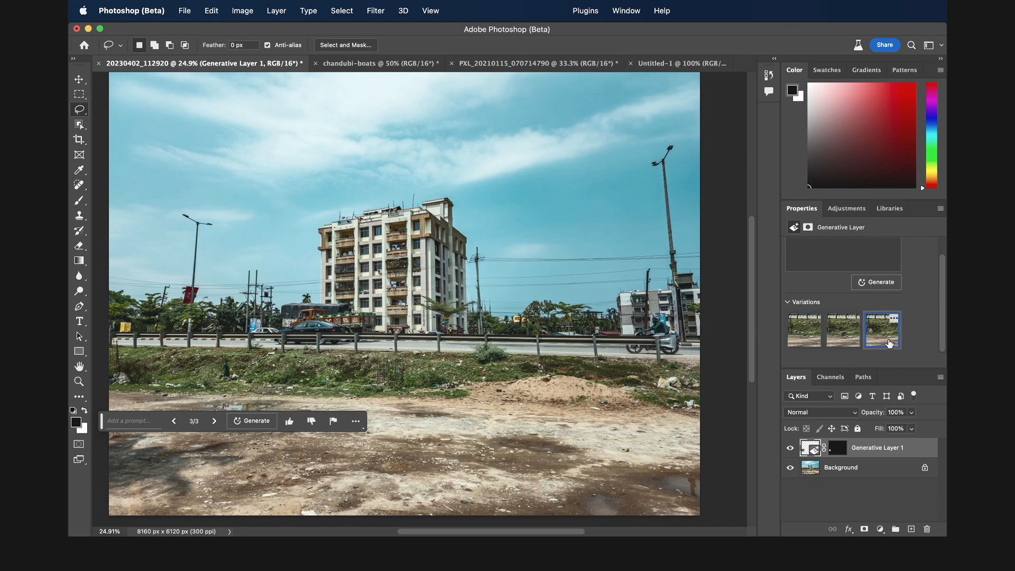
pyautogui.click(800, 341)
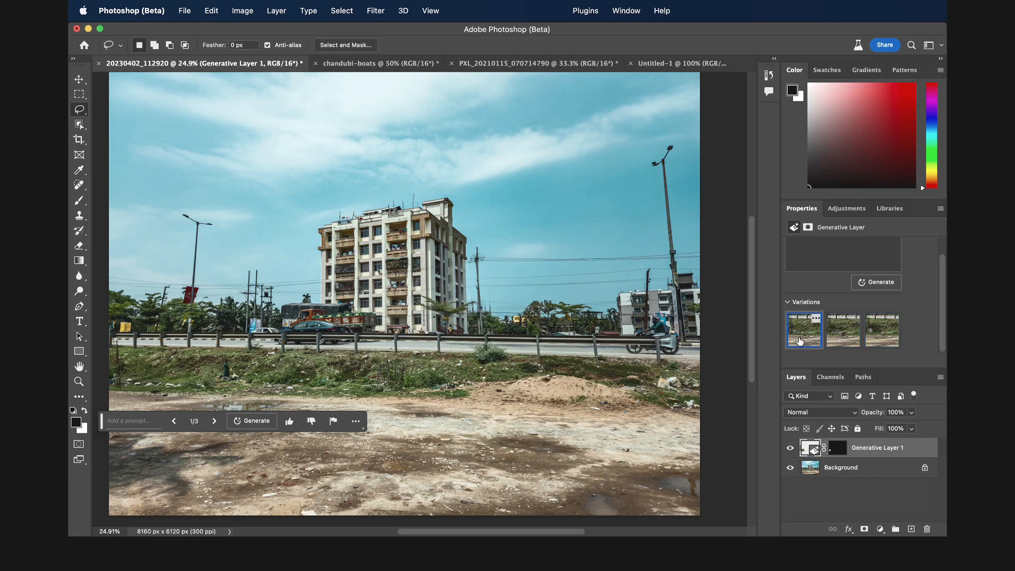
pyautogui.click(850, 340)
pyautogui.click(887, 340)
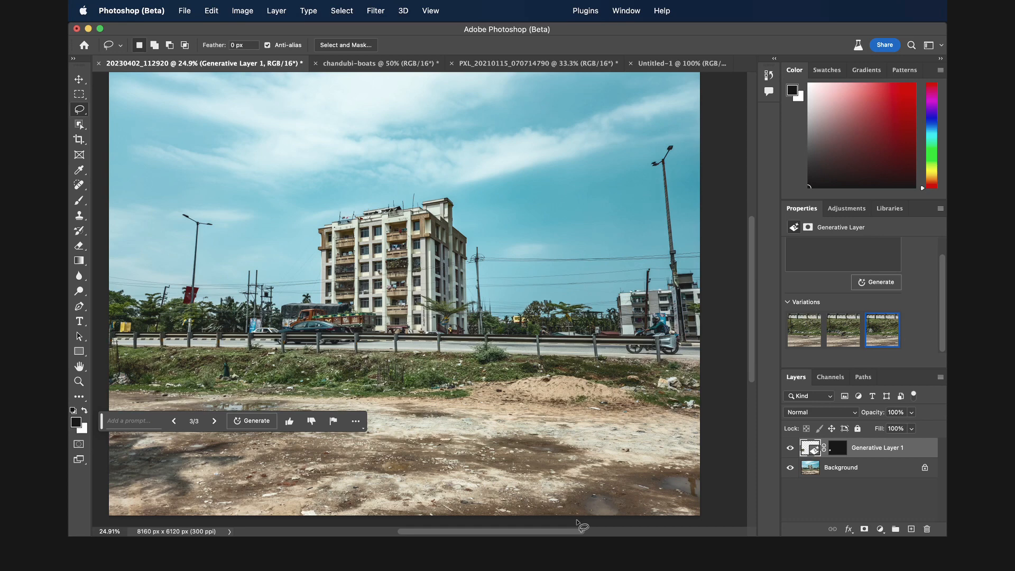
pyautogui.click(790, 448)
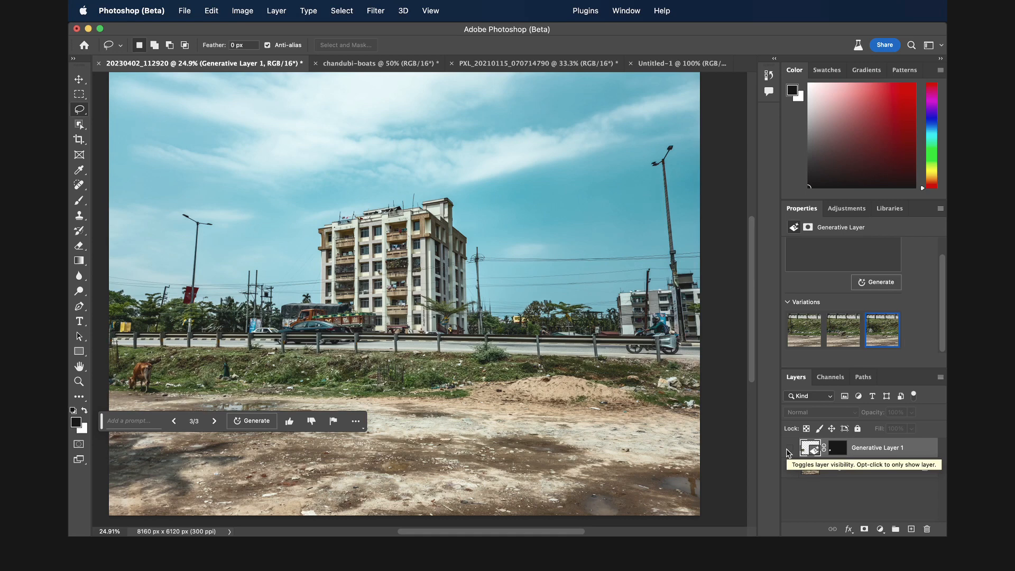
pyautogui.click(790, 449)
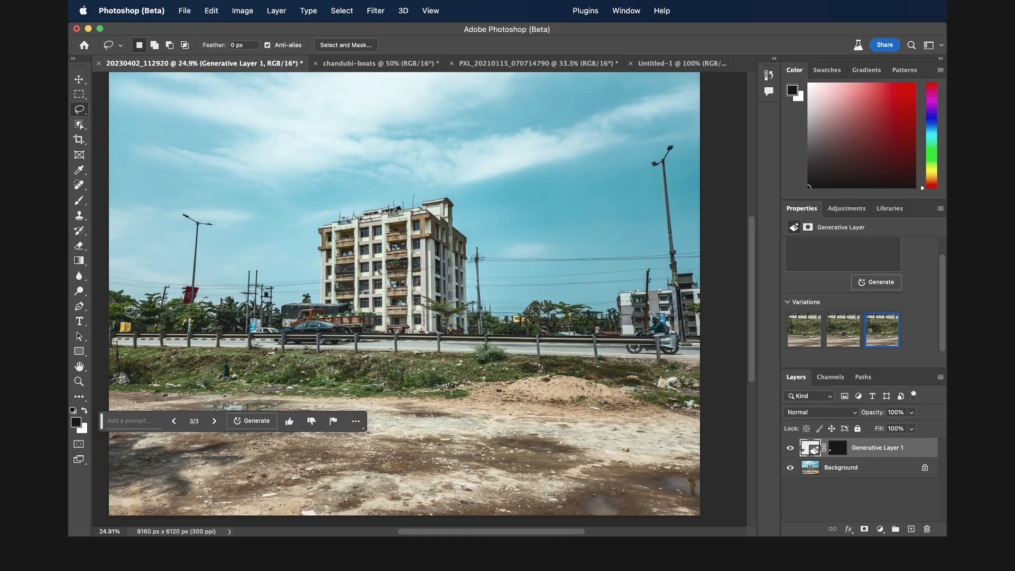
# Lasso the whole ground area below the road and generative-fill it with the prompt "lush green area with small flowers"
pyautogui.moveTo(112, 345)
pyautogui.mouseDown()
pyautogui.moveTo(197, 359)
pyautogui.moveTo(689, 358)
pyautogui.moveTo(705, 363)
pyautogui.moveTo(701, 500)
pyautogui.moveTo(697, 516)
pyautogui.moveTo(624, 524)
pyautogui.moveTo(95, 517)
pyautogui.moveTo(117, 350)
pyautogui.mouseUp()
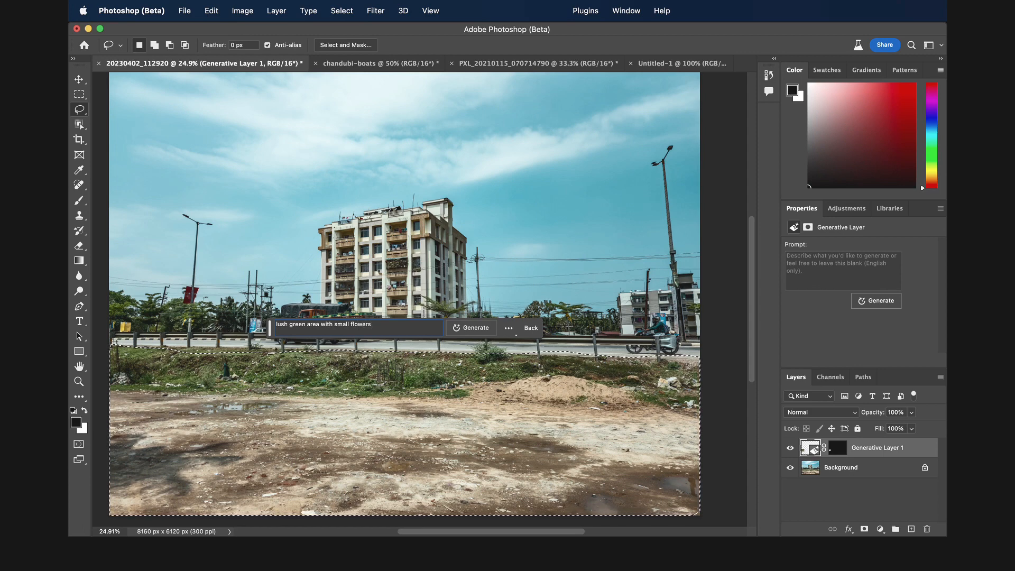
pyautogui.click(471, 328)
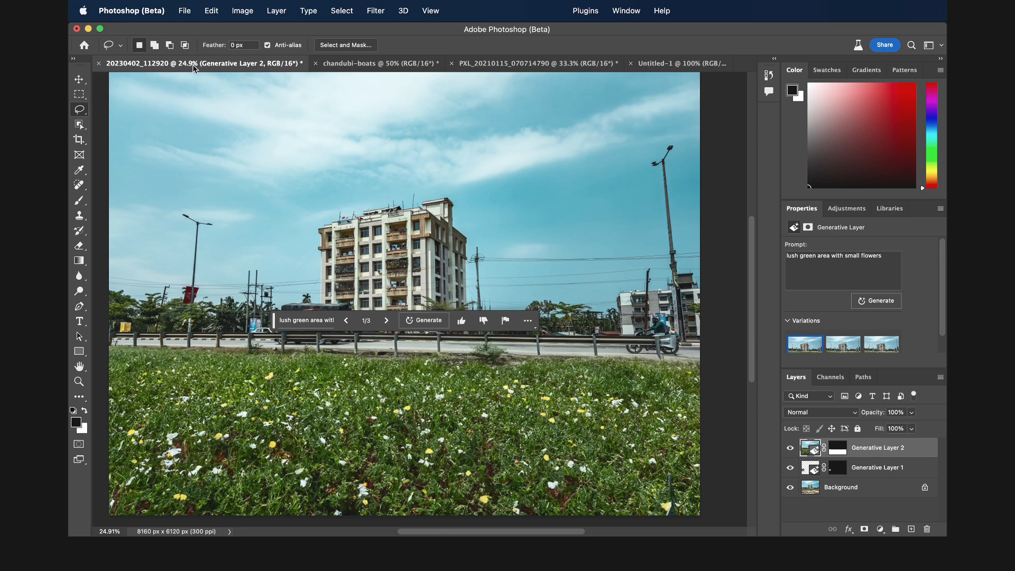
# In the chandubi-boats document, lasso the isolated pink boat at the right edge and remove it using Generative Fill with an empty prompt
pyautogui.click(336, 63)
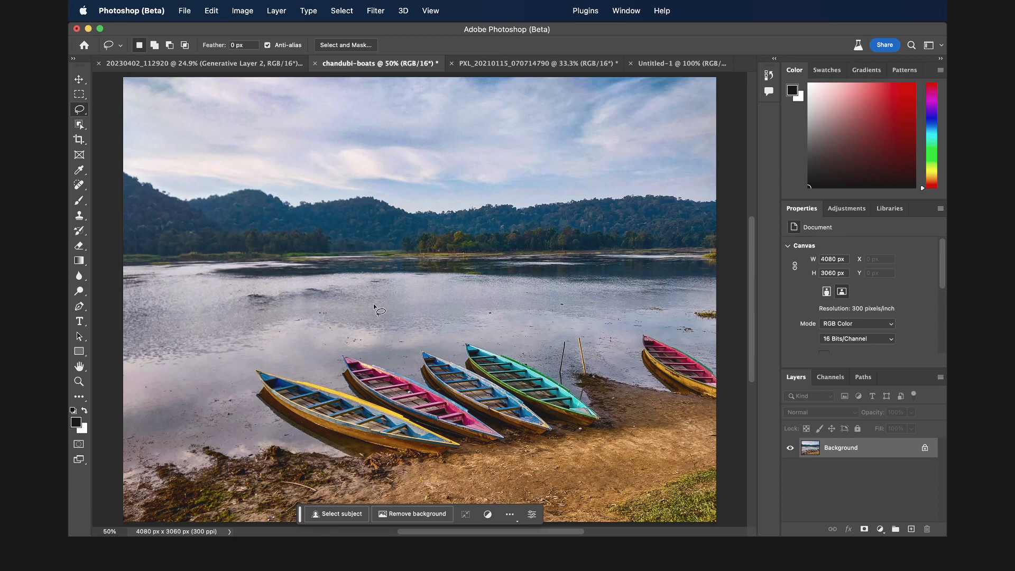
pyautogui.moveTo(631, 321)
pyautogui.mouseDown()
pyautogui.moveTo(670, 423)
pyautogui.moveTo(716, 415)
pyautogui.moveTo(717, 375)
pyautogui.moveTo(683, 332)
pyautogui.moveTo(629, 328)
pyautogui.mouseUp()
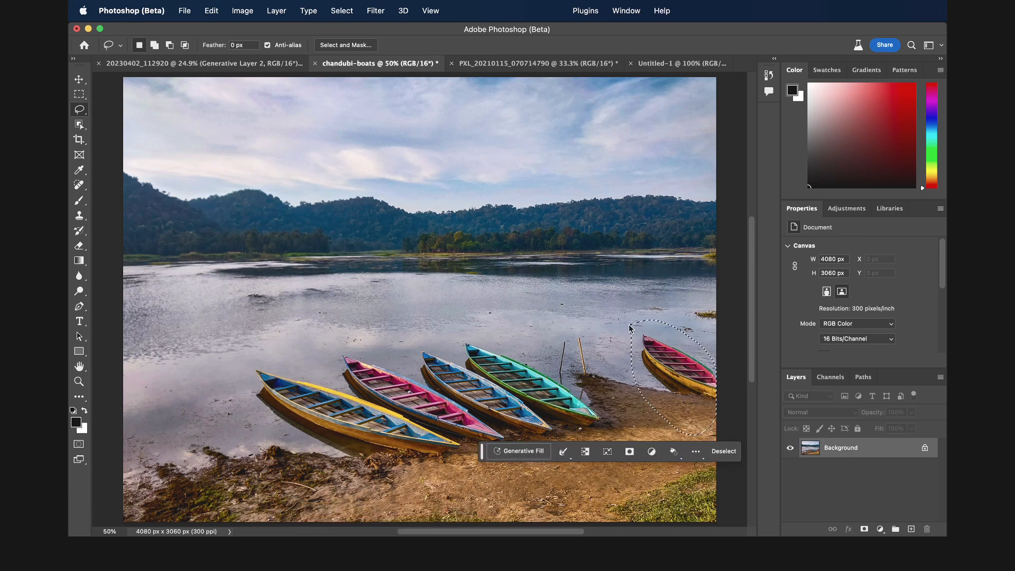
pyautogui.click(535, 452)
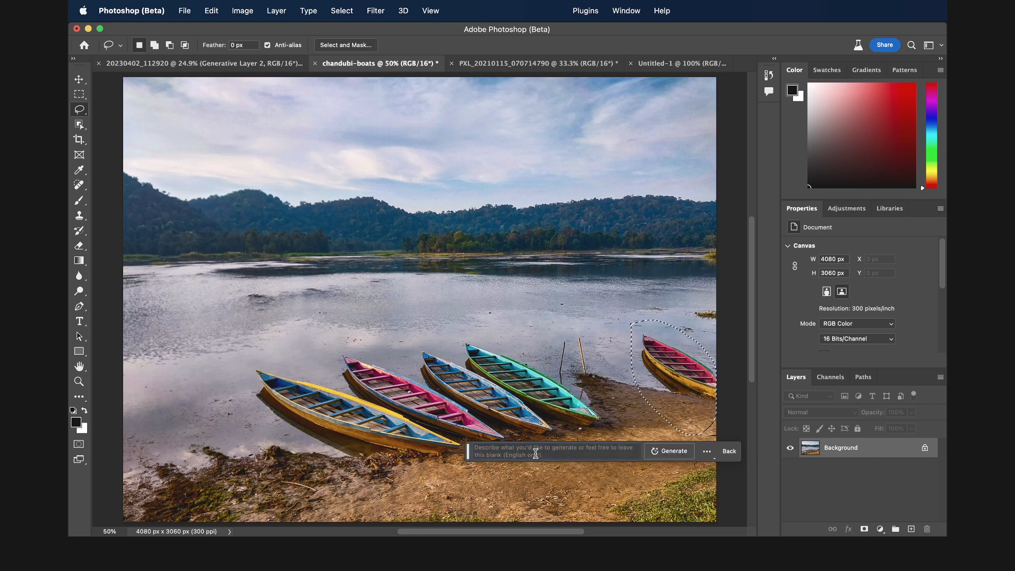
pyautogui.click(674, 452)
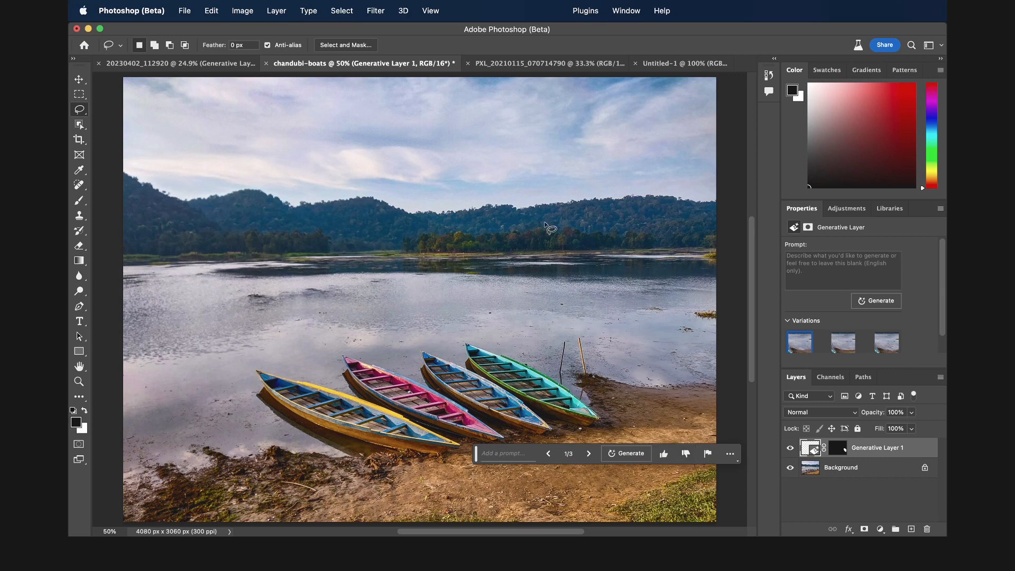
# Lasso the right-hand shore and water area and generative-fill it with the prompt "a small tree with rocks around"
pyautogui.moveTo(726, 252)
pyautogui.mouseDown()
pyautogui.moveTo(653, 248)
pyautogui.moveTo(609, 278)
pyautogui.moveTo(618, 337)
pyautogui.moveTo(660, 374)
pyautogui.moveTo(716, 363)
pyautogui.moveTo(728, 303)
pyautogui.moveTo(723, 251)
pyautogui.moveTo(700, 241)
pyautogui.moveTo(659, 249)
pyautogui.moveTo(629, 299)
pyautogui.moveTo(629, 404)
pyautogui.moveTo(641, 421)
pyautogui.moveTo(705, 410)
pyautogui.moveTo(725, 378)
pyautogui.moveTo(727, 344)
pyautogui.mouseUp()
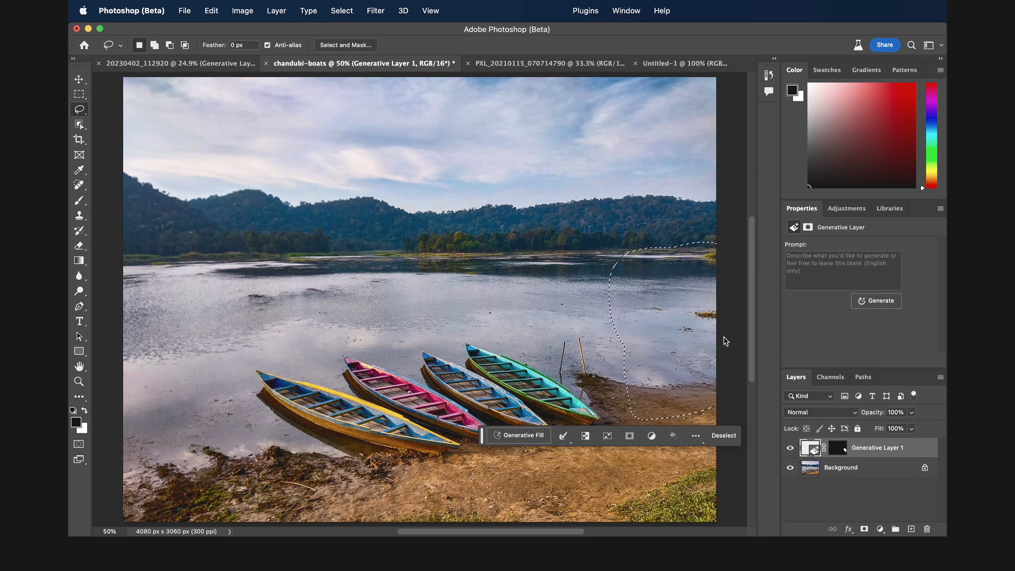
pyautogui.click(532, 436)
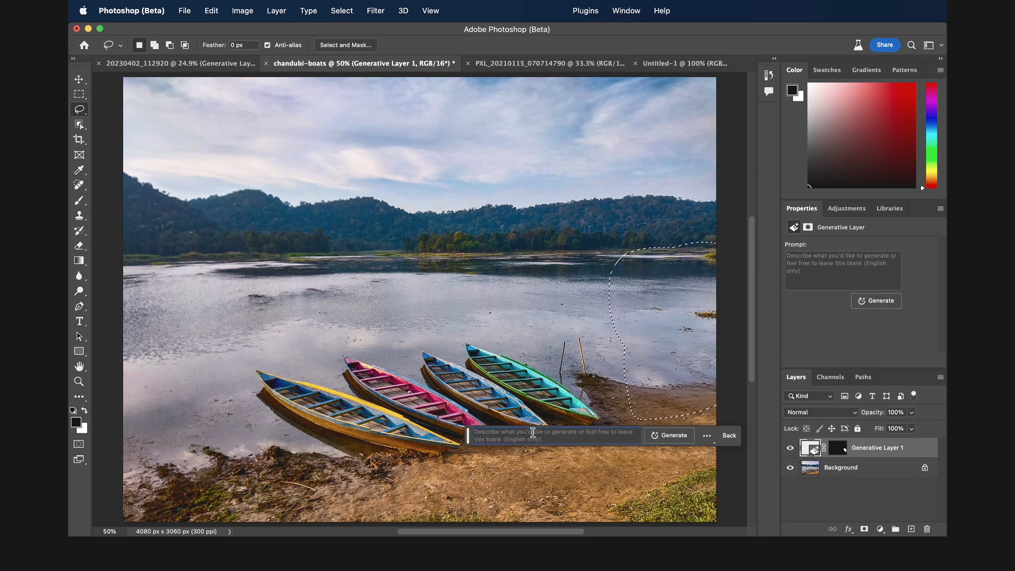
pyautogui.write('a smal')
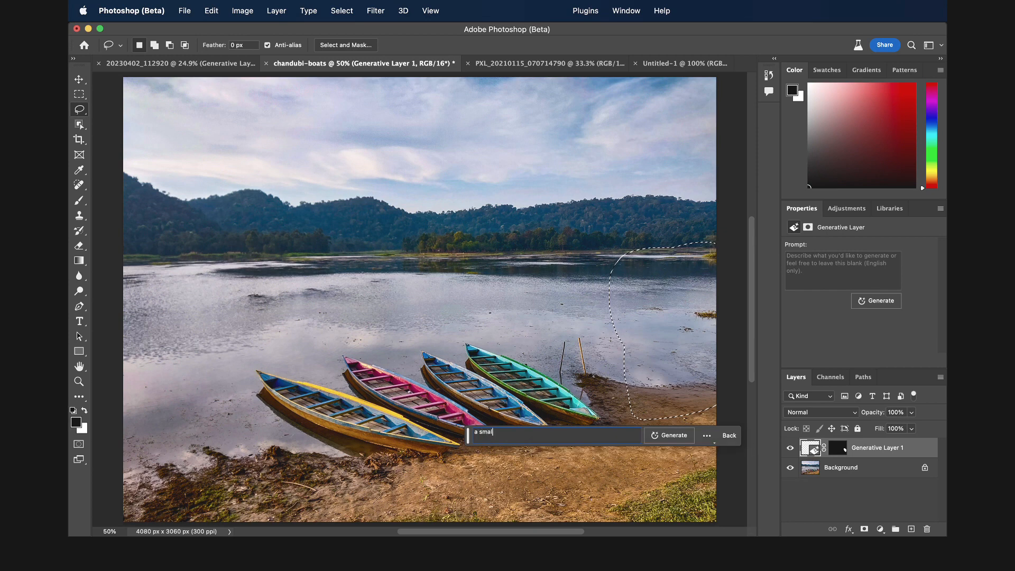
pyautogui.write('l tree with r')
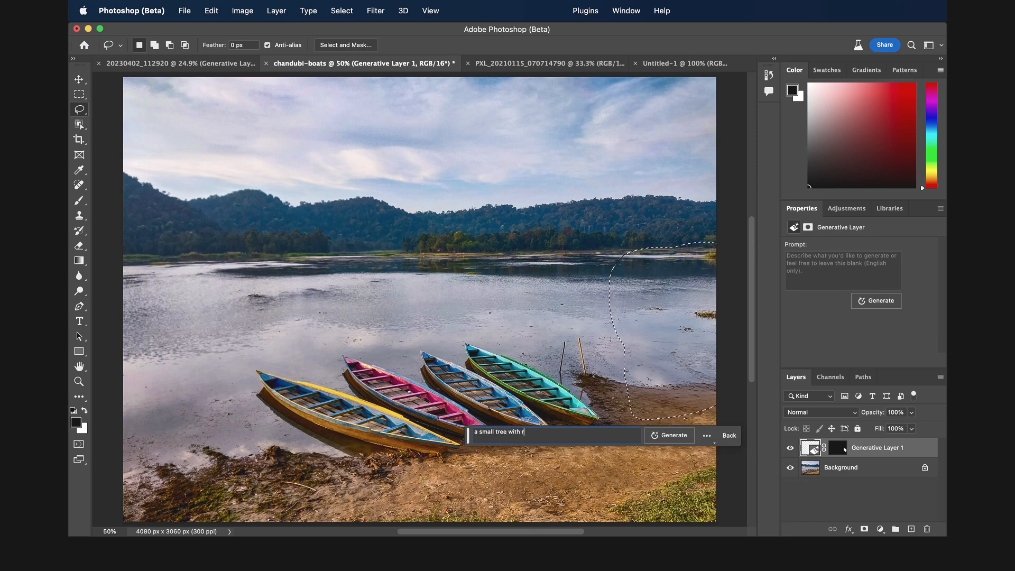
pyautogui.write('ocks around')
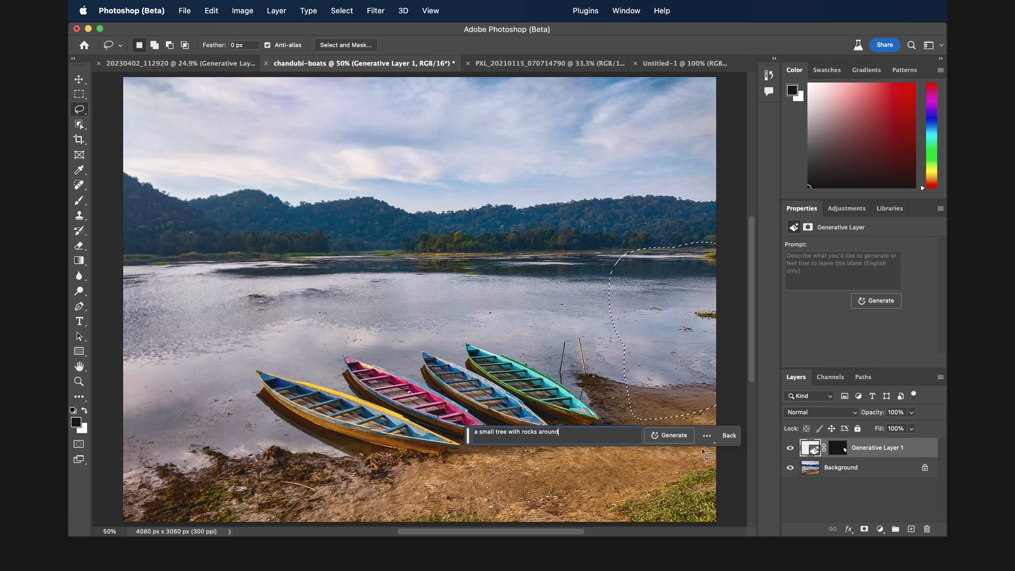
pyautogui.click(679, 441)
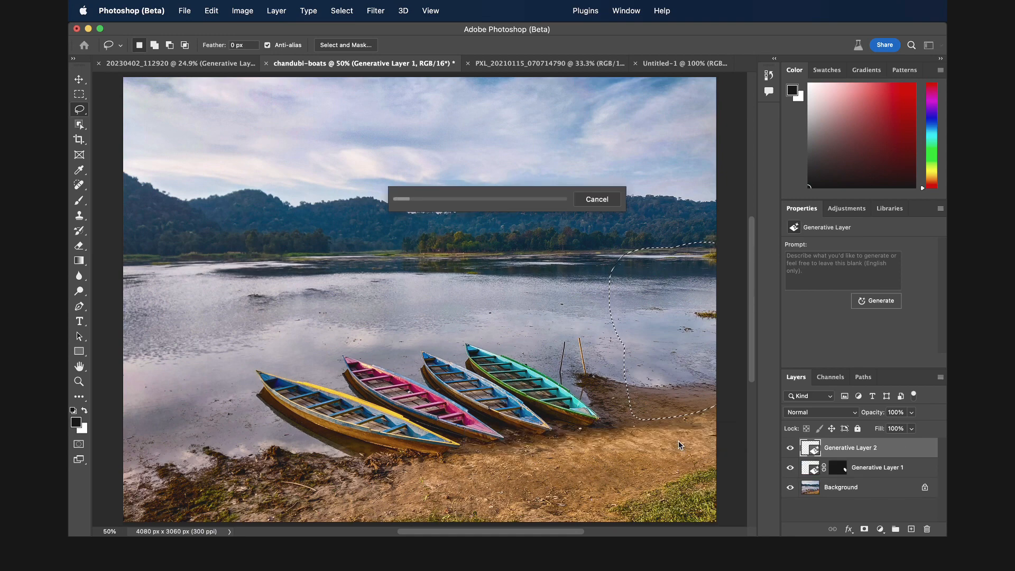
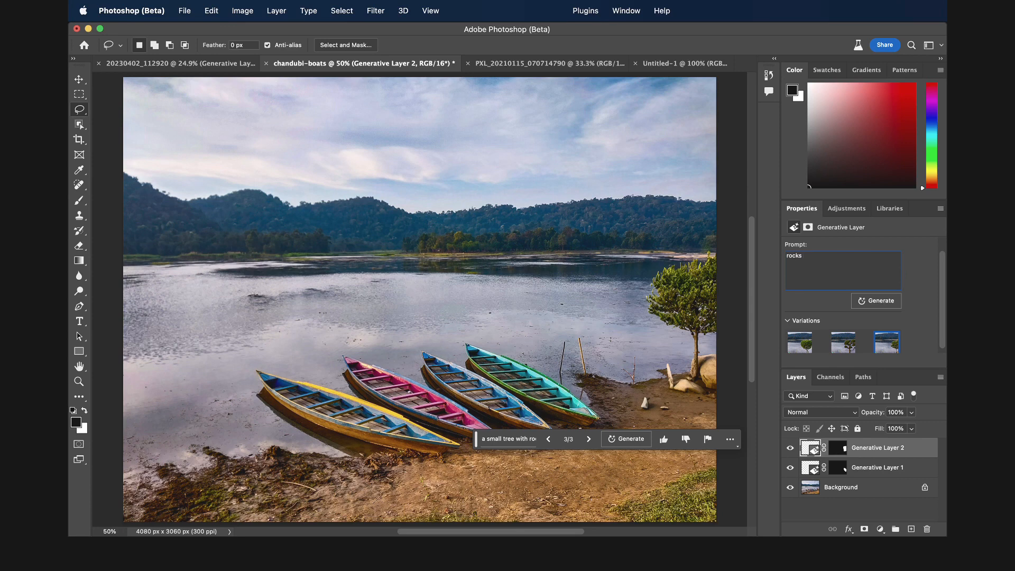
# Regenerate the tree layer with the prompt "rocks" and choose the second variation
pyautogui.click(877, 301)
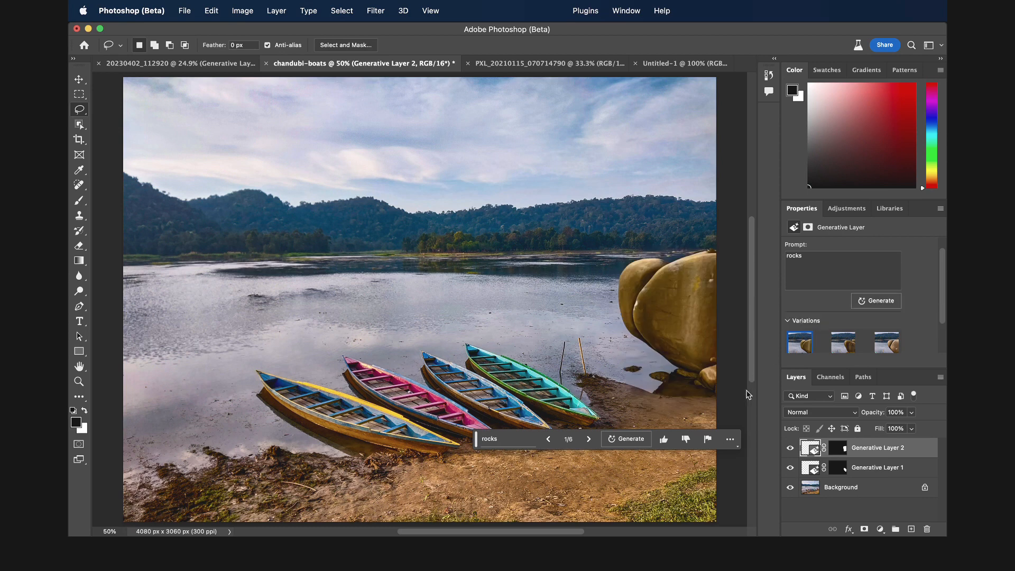
pyautogui.click(848, 346)
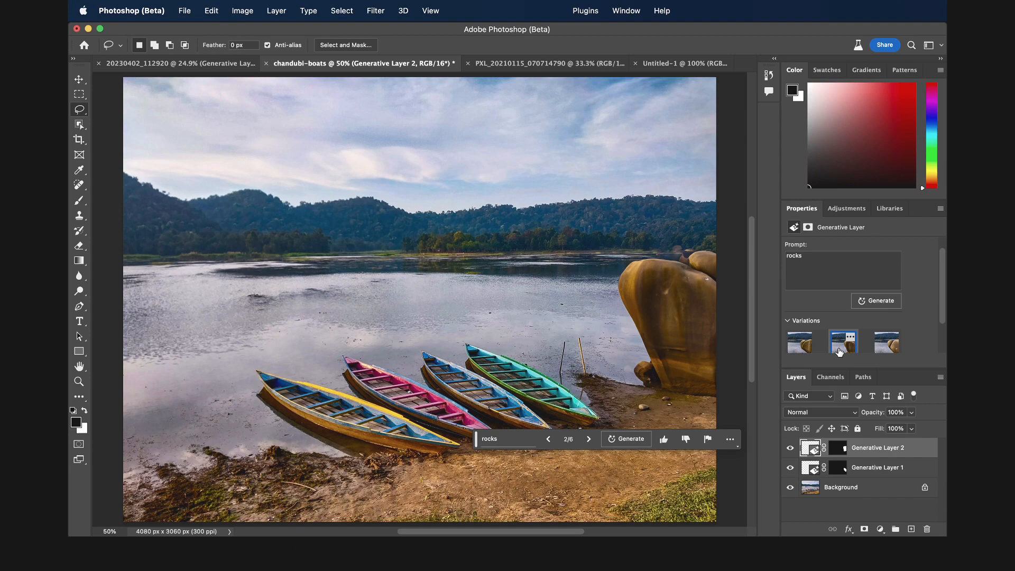
# In the PXL_20210115_070714790 document, extend the canvas to the left with the Crop tool to about 2972 px wide
pyautogui.click(535, 64)
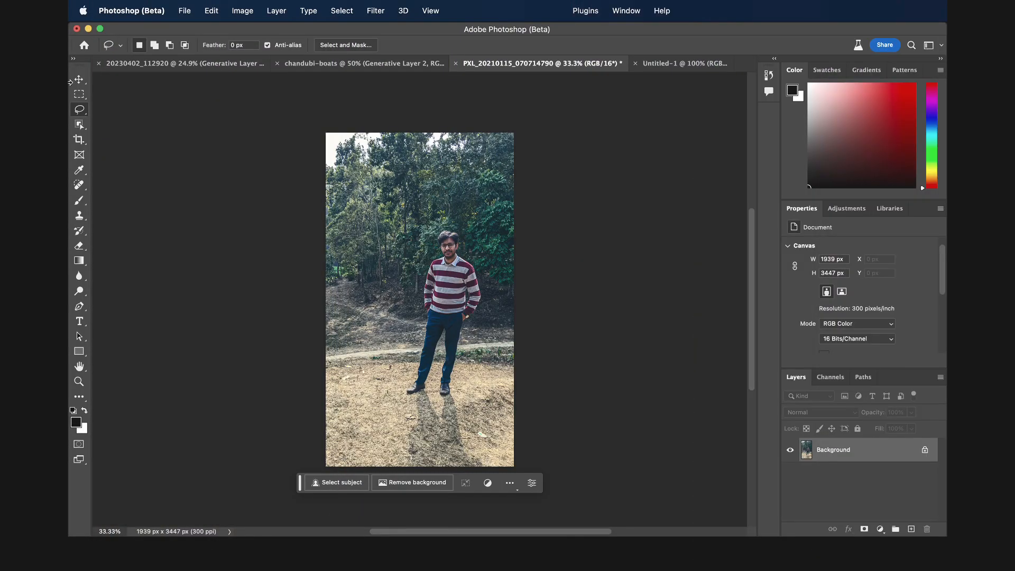
pyautogui.click(79, 139)
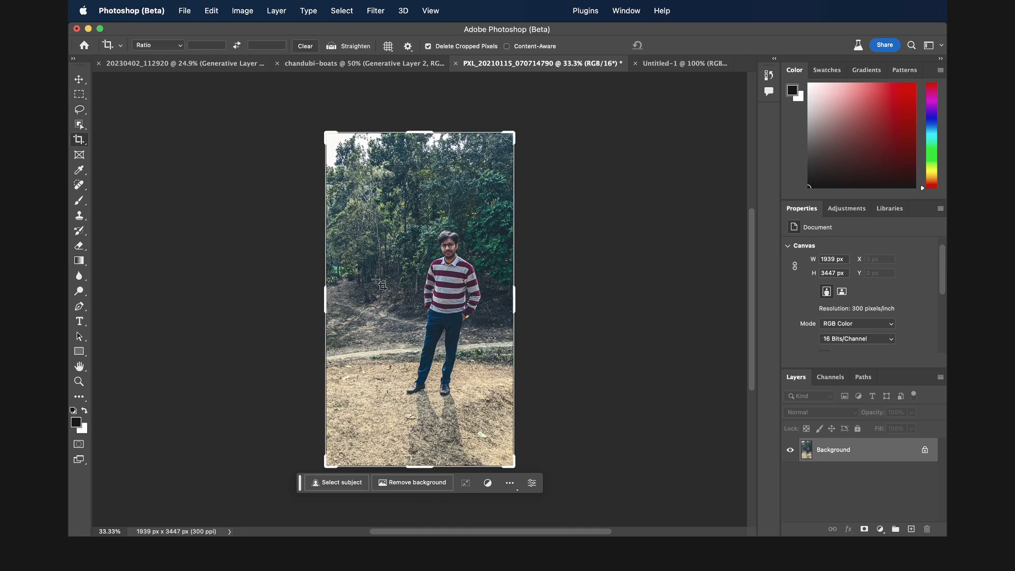
pyautogui.moveTo(325, 300); pyautogui.dragTo(276, 305)
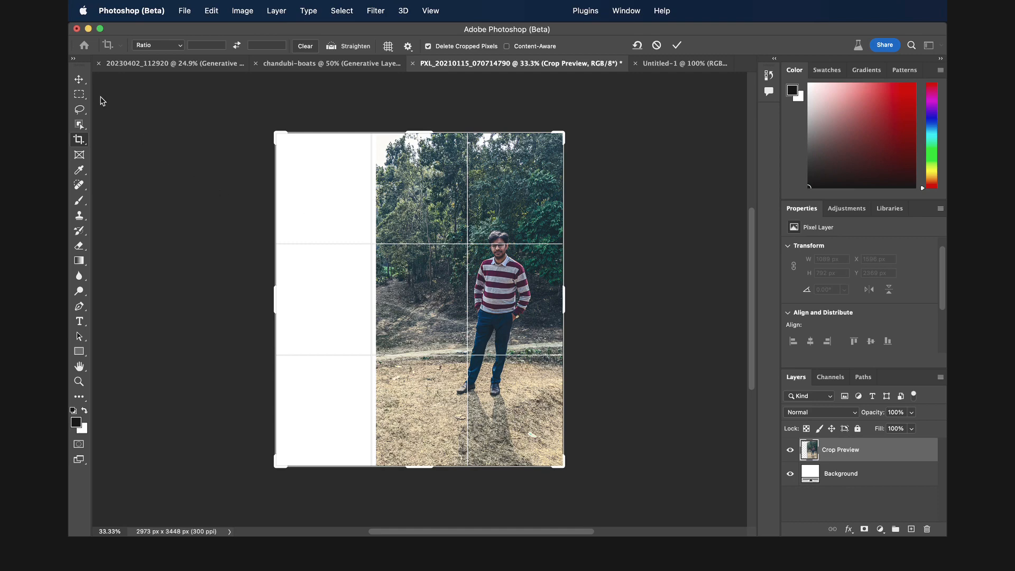
# Select the blank left strip with a slight overlap onto the photo using the Rectangular Marquee, and generative-fill it with an empty prompt
pyautogui.click(79, 95)
pyautogui.moveTo(270, 130); pyautogui.dragTo(381, 468)
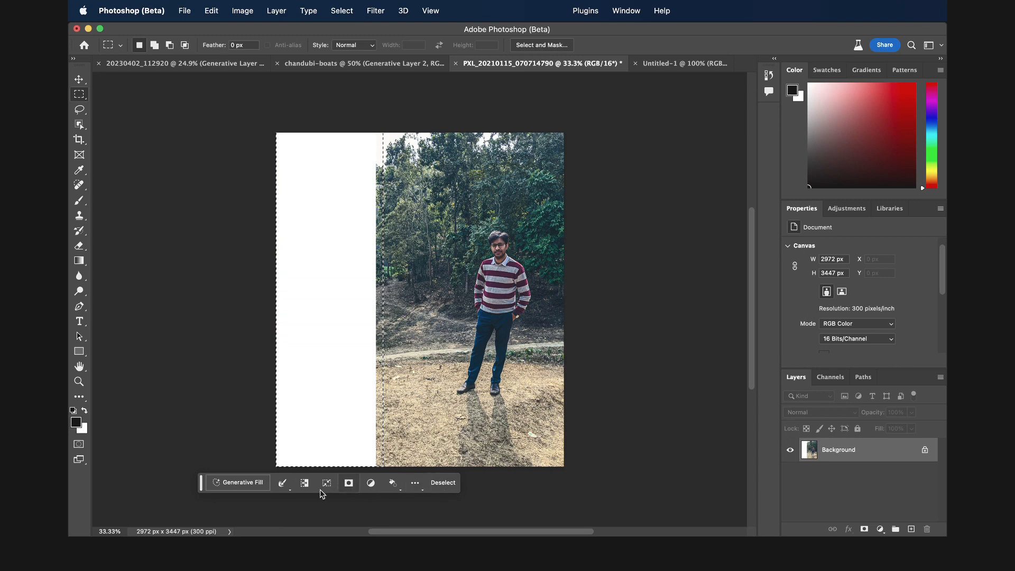
pyautogui.click(242, 482)
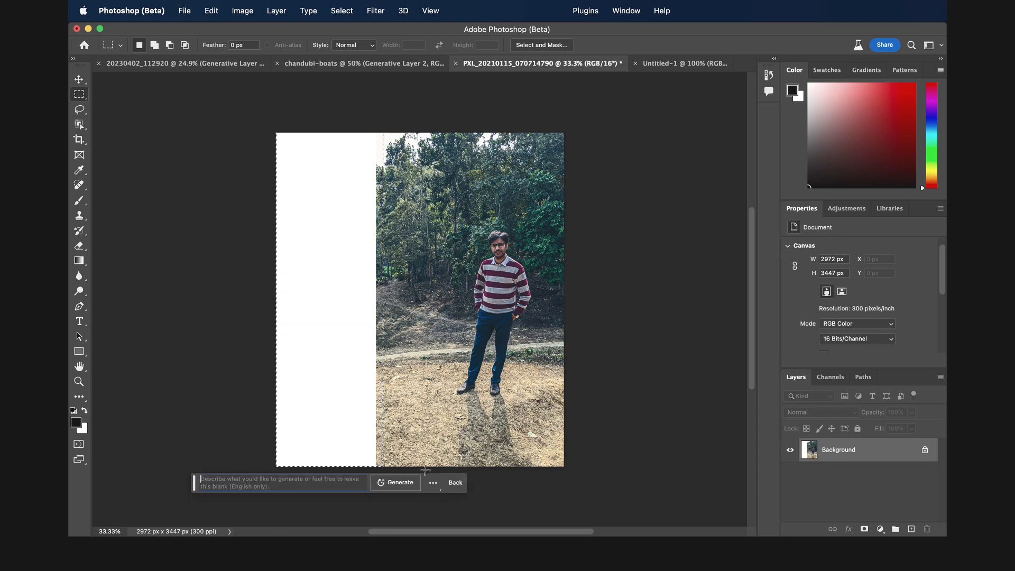
pyautogui.click(397, 482)
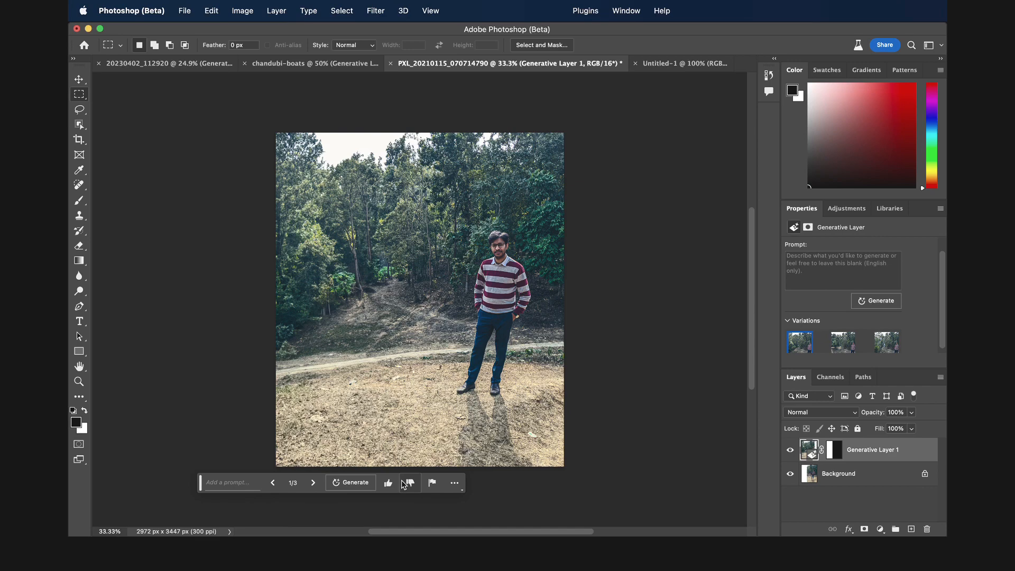
# Compare the three variations of the generated left strip and keep the first one active
pyautogui.click(841, 349)
pyautogui.click(885, 347)
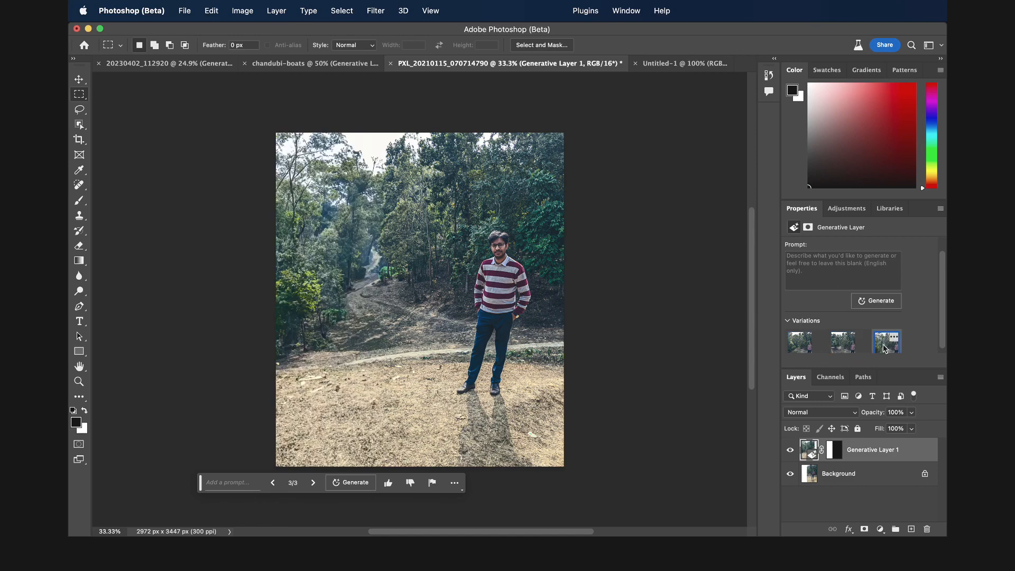
pyautogui.click(848, 347)
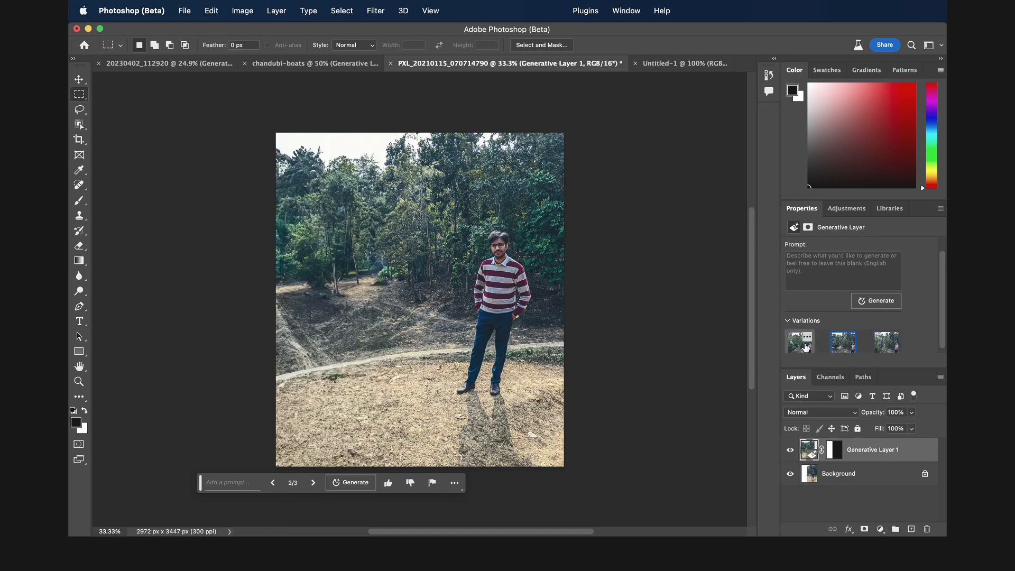
pyautogui.click(806, 347)
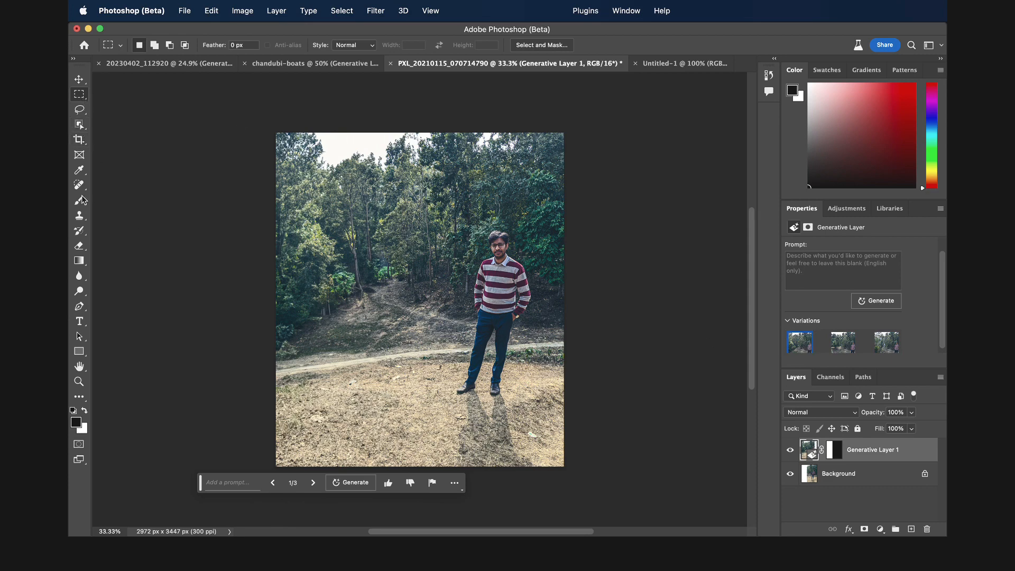
# Extend the canvas further to the left with the Crop tool to about 5124 px wide
pyautogui.click(78, 141)
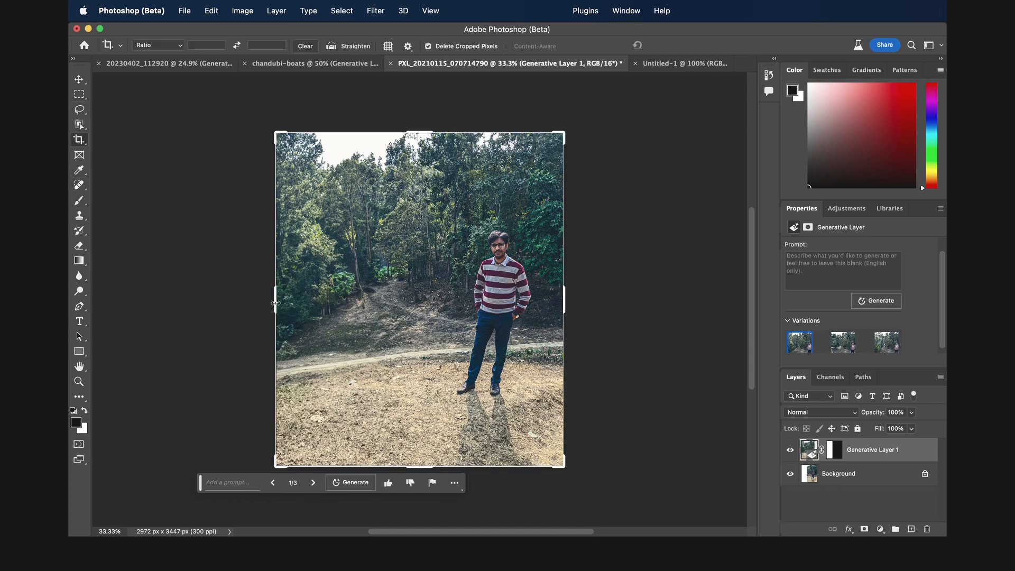
pyautogui.moveTo(276, 303); pyautogui.dragTo(174, 297)
pyautogui.press('Return')
# Select the new blank left area with a slight overlap onto the photo using the Rectangular Marquee, and generative-fill it with an empty prompt
pyautogui.press('m')
pyautogui.moveTo(170, 132); pyautogui.dragTo(390, 471)
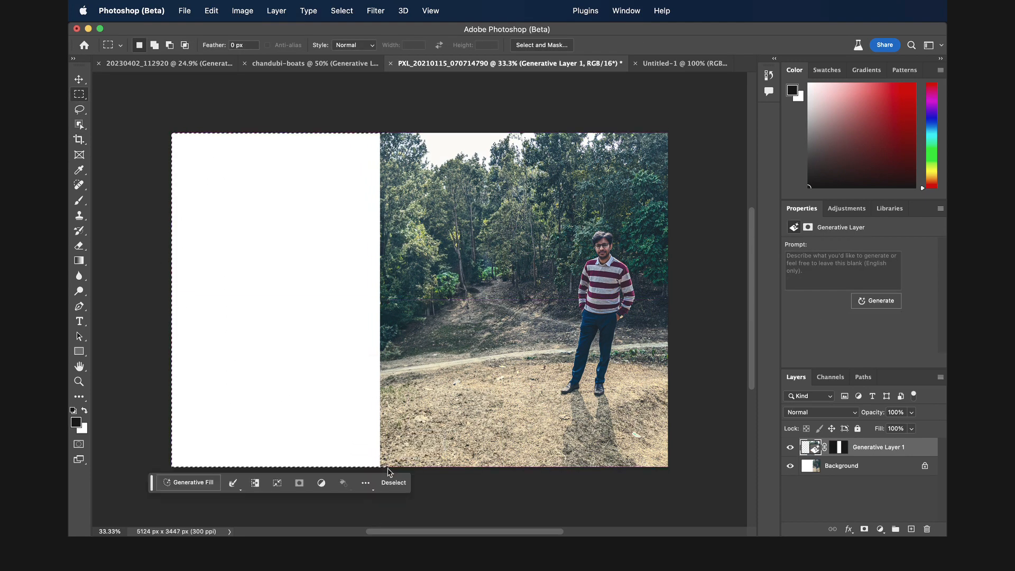
pyautogui.click(205, 484)
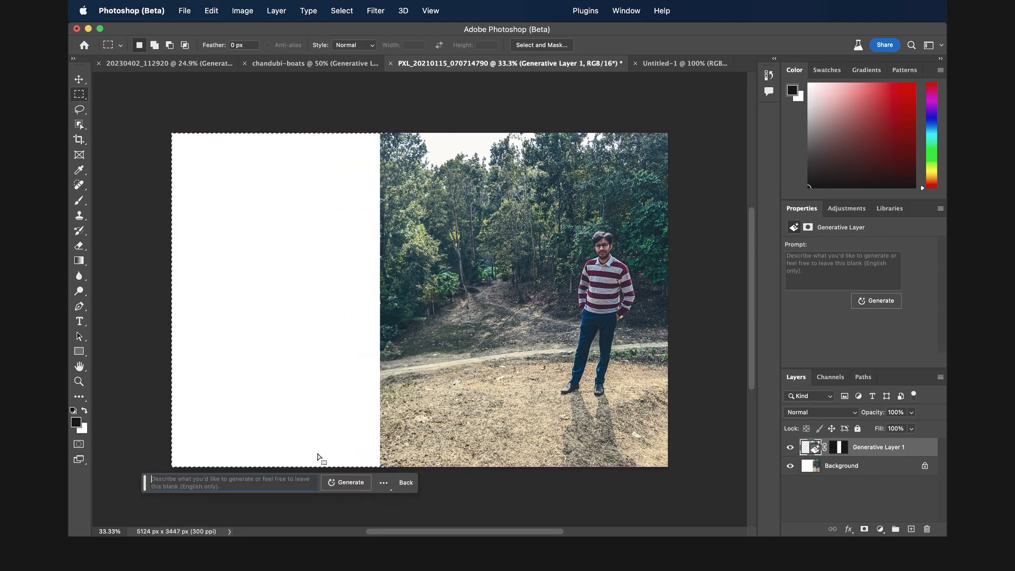
pyautogui.click(342, 483)
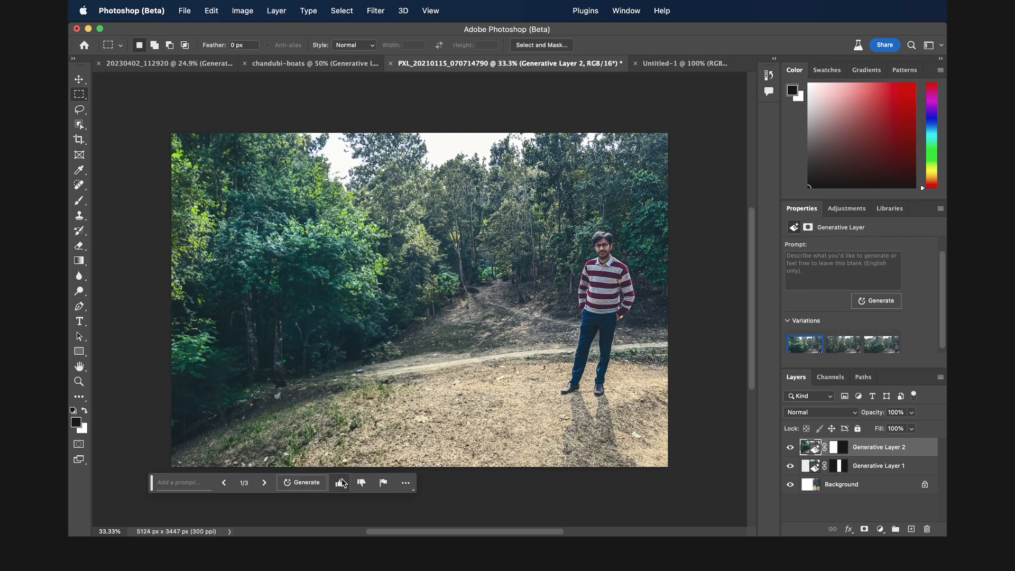
# Compare the three variations of the wider left extension and leave the first one active
pyautogui.click(843, 346)
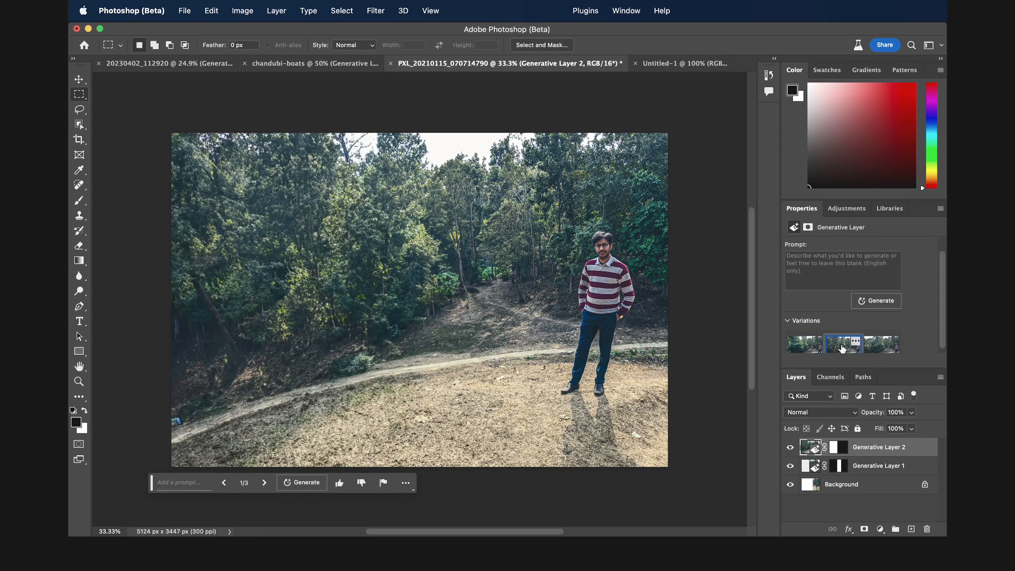
pyautogui.click(880, 352)
pyautogui.click(797, 350)
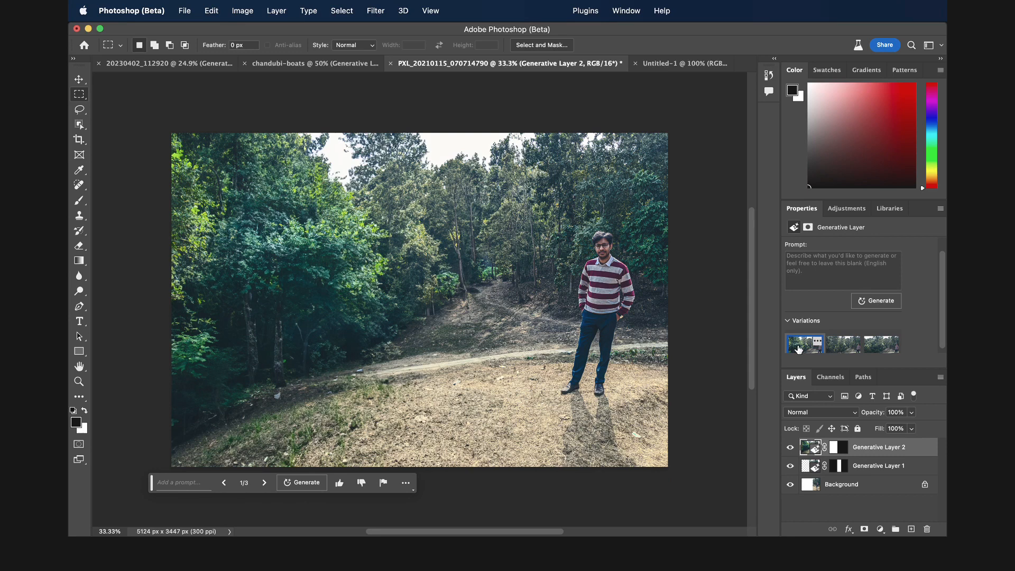
# Toggle the visibility of the generative layers and the Background to inspect what each layer contributes to the extended photo
pyautogui.click(791, 447)
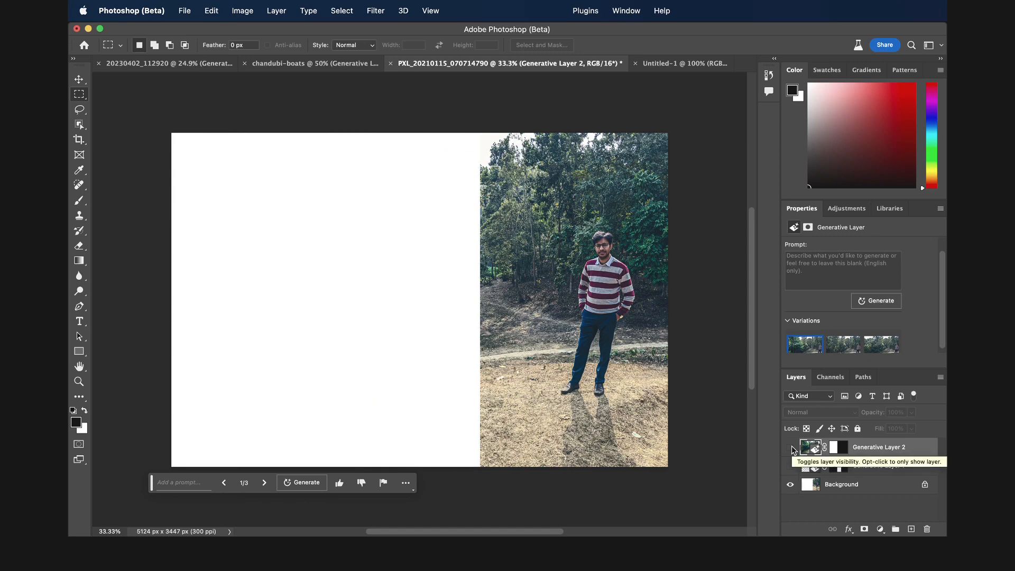
pyautogui.click(790, 447)
pyautogui.click(791, 484)
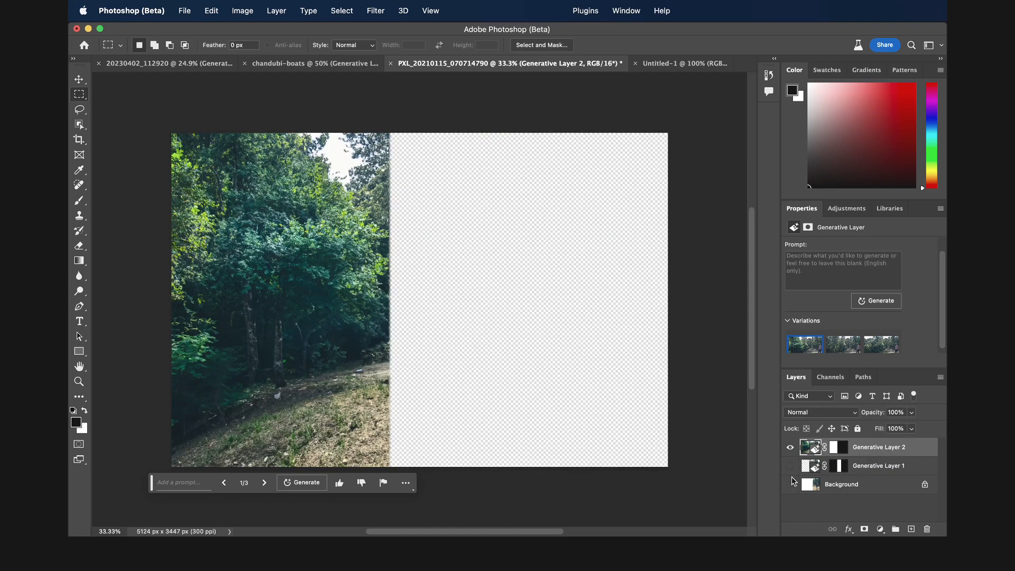
pyautogui.click(790, 466)
pyautogui.click(791, 485)
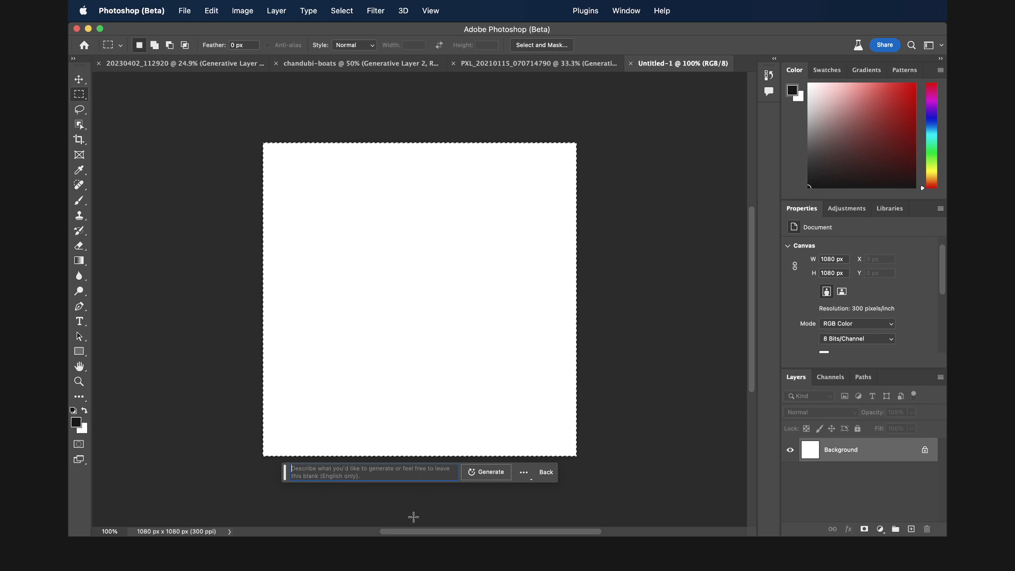
# Generative-fill the fully selected blank Untitled-1 canvas with the prompt "a close up of a yellow rose with leaves"
pyautogui.click(80, 81)
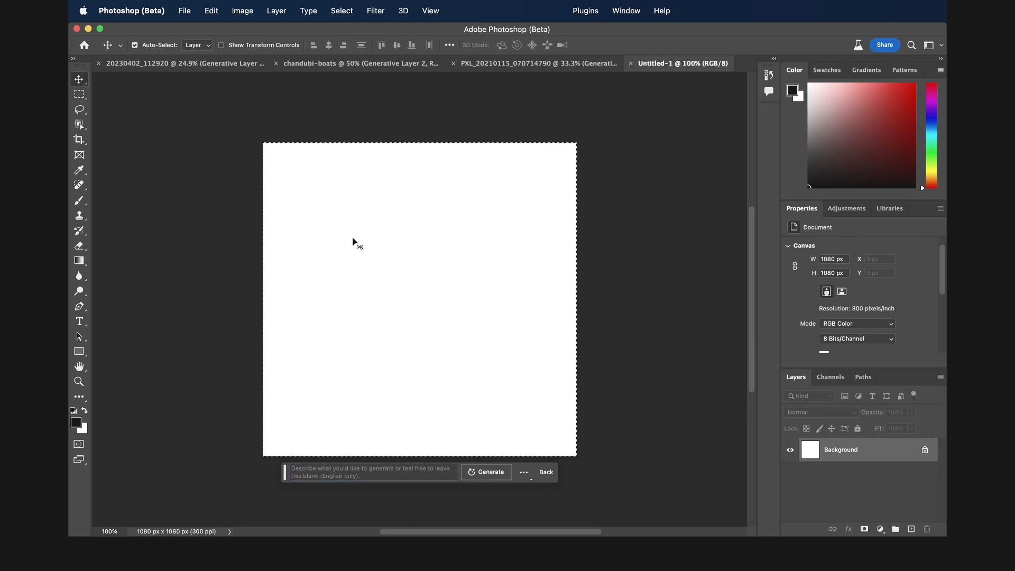
pyautogui.click(79, 95)
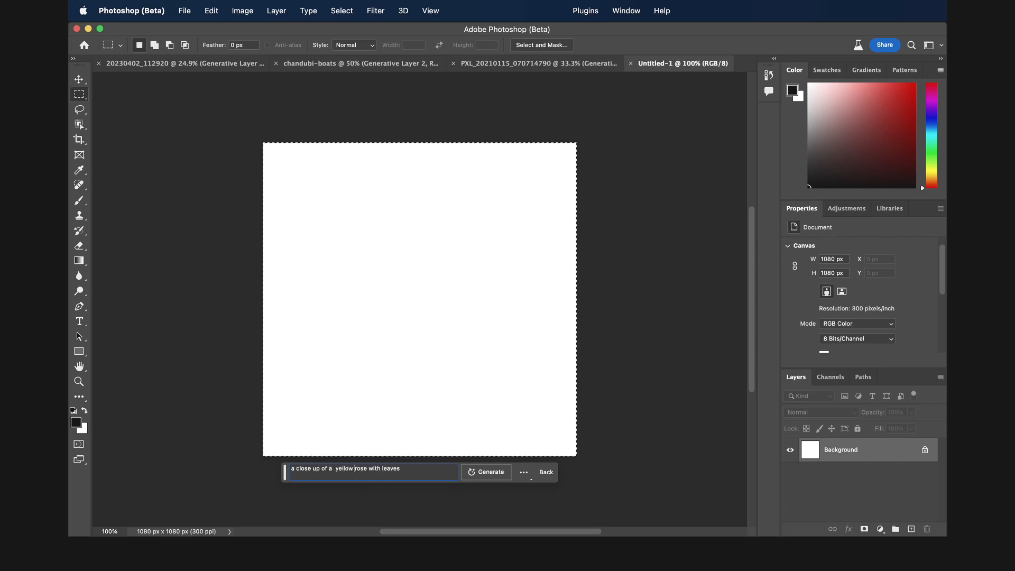
pyautogui.press('Return')
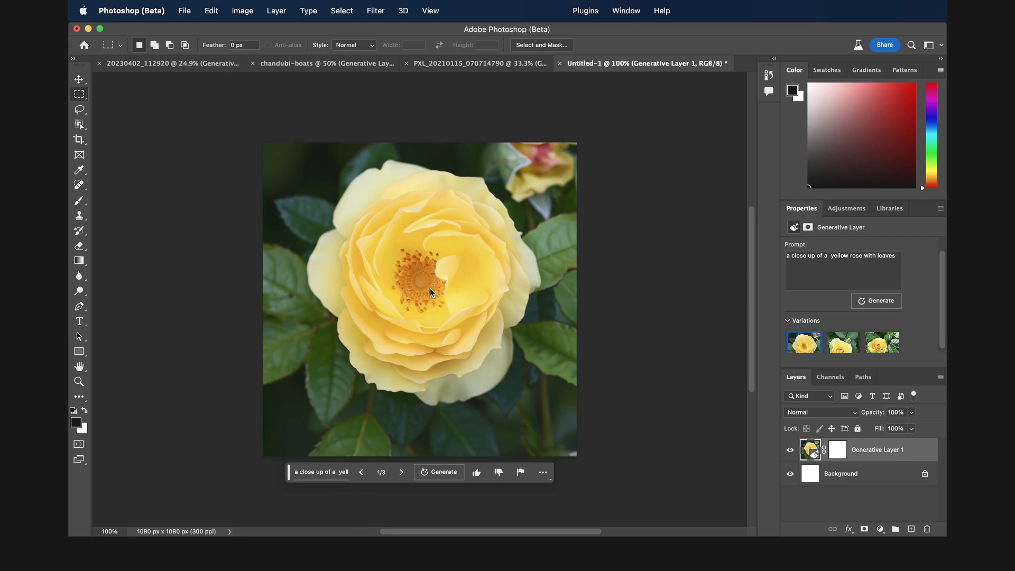
# Compare the three yellow rose variations and make the third one active
pyautogui.click(838, 349)
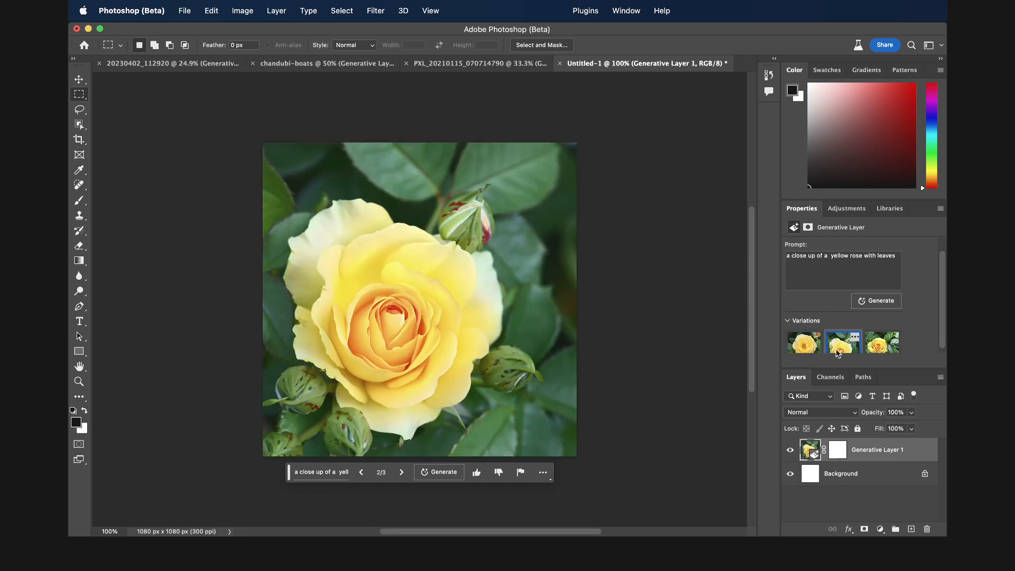
pyautogui.click(881, 351)
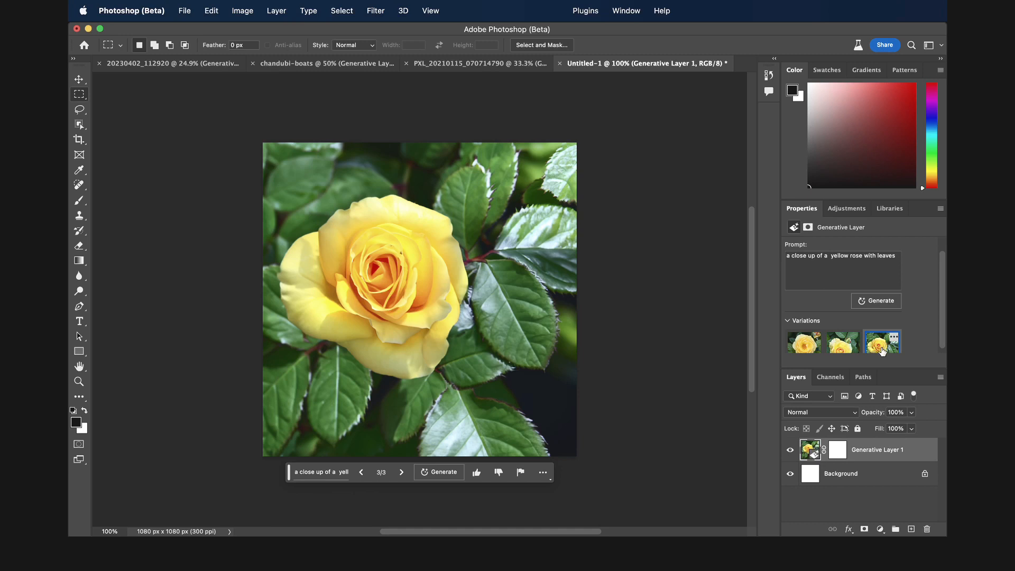
pyautogui.click(836, 348)
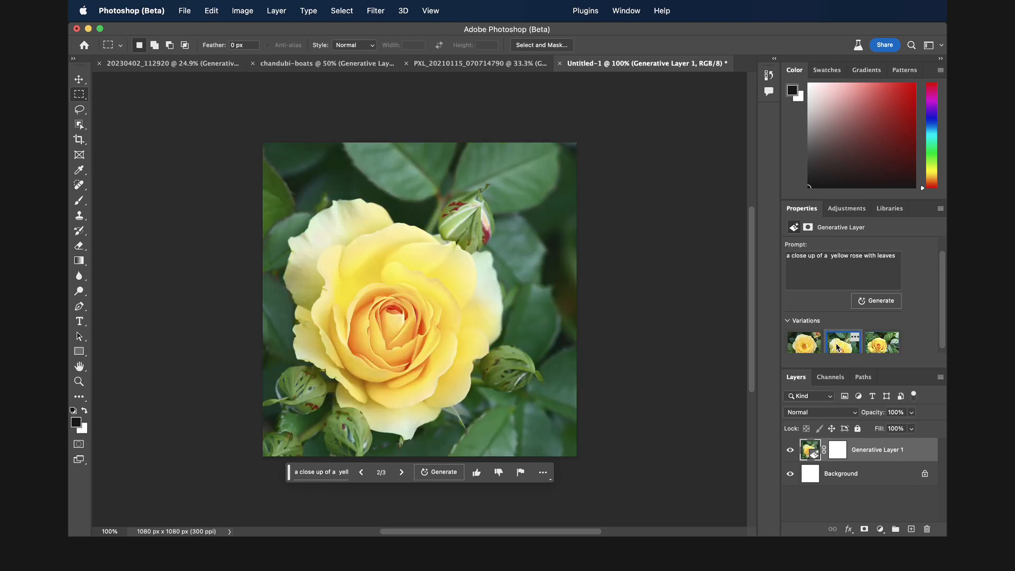
pyautogui.click(801, 348)
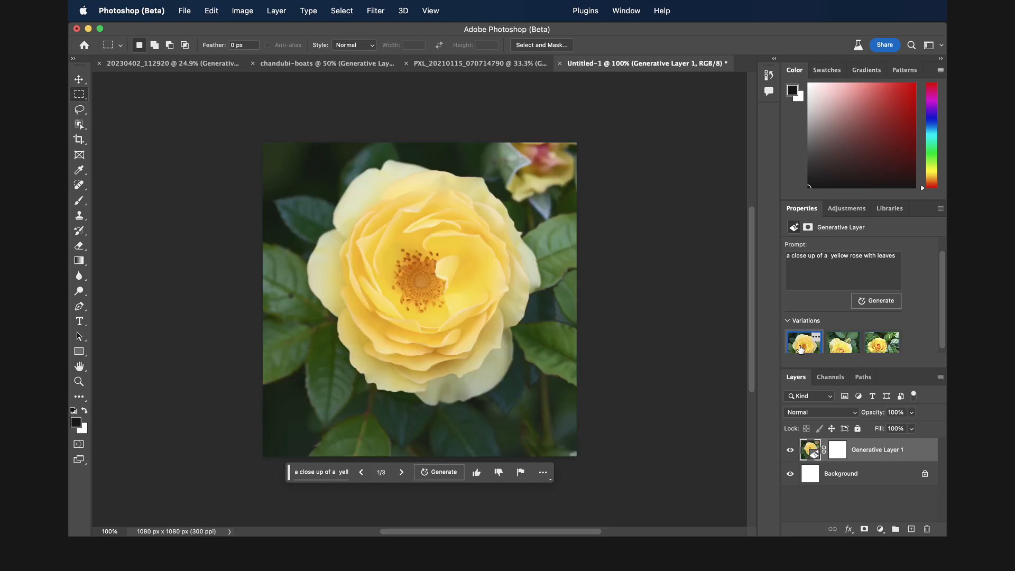
pyautogui.click(842, 350)
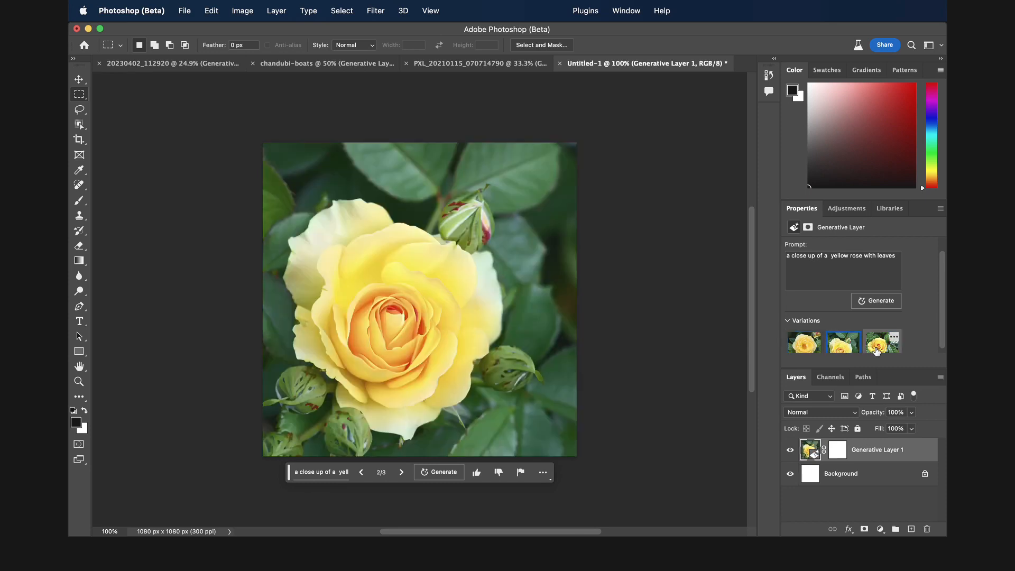
pyautogui.click(879, 351)
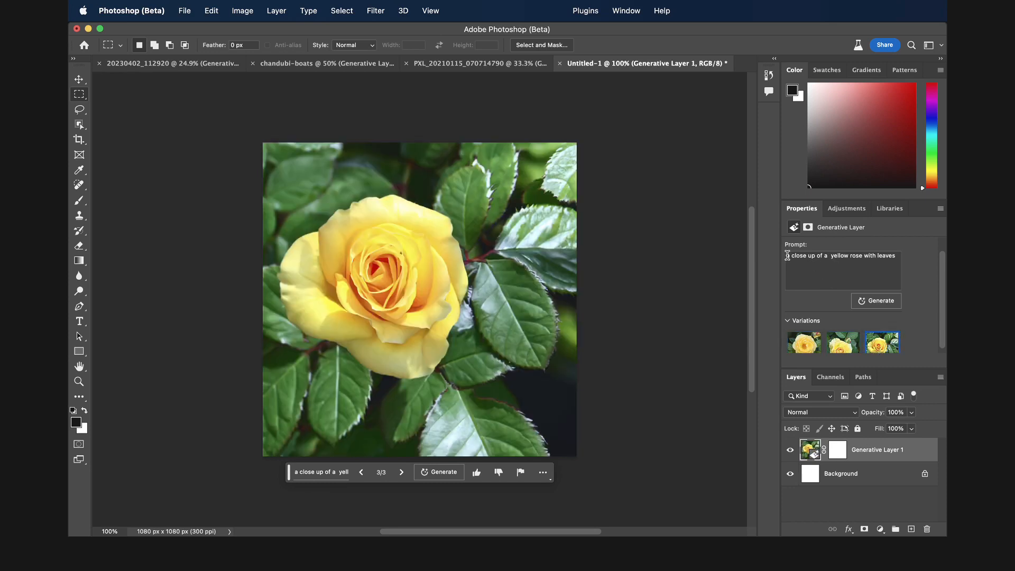
# Replace the generative layer's prompt with "a valley of flowers with mountains and a river" and generate new variations
pyautogui.moveTo(786, 255); pyautogui.dragTo(899, 259)
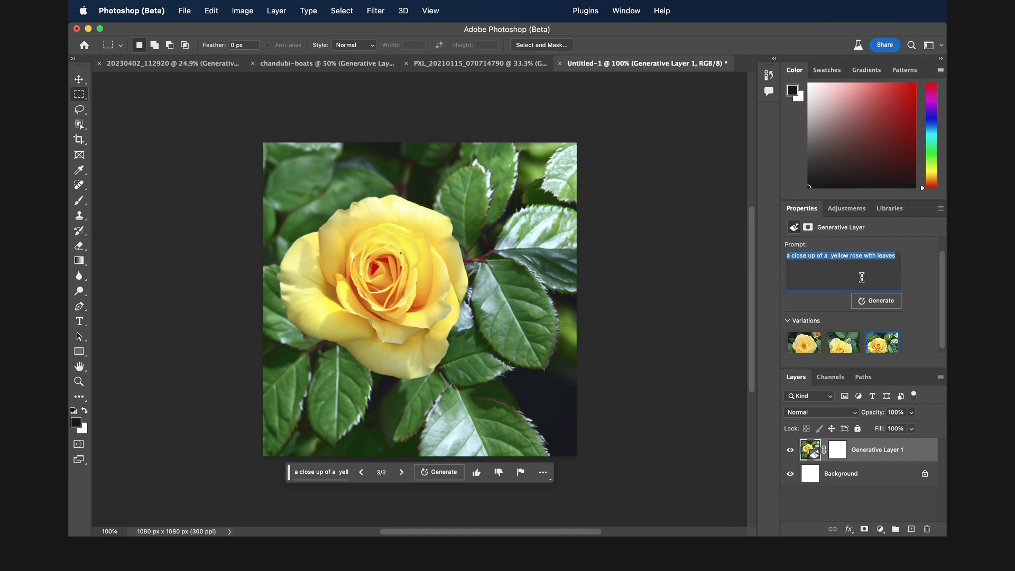
pyautogui.write('a va')
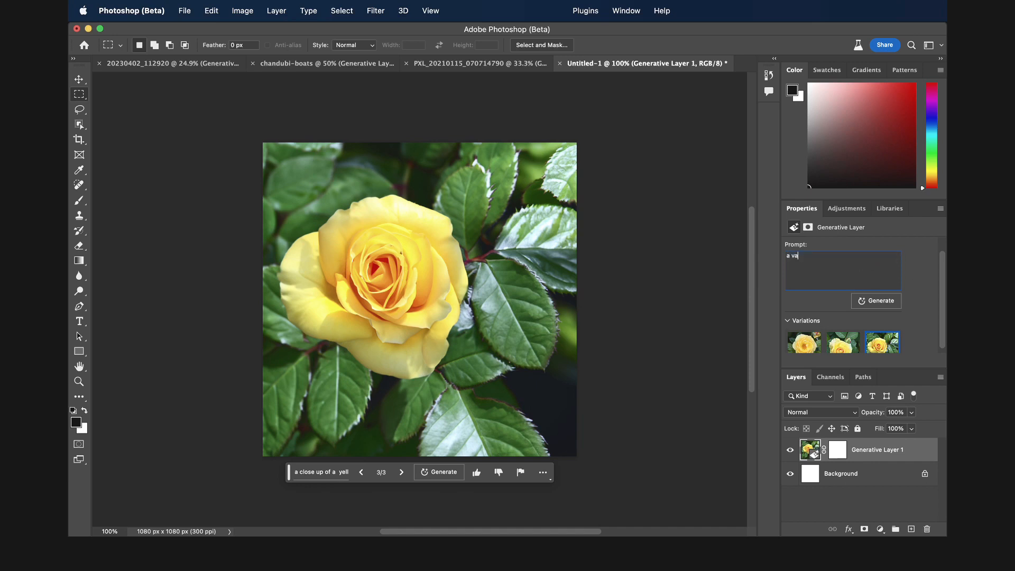
pyautogui.write('lley of  flowers')
pyautogui.write(' with ,ou')
pyautogui.press('BackSpace')
pyautogui.press('BackSpace')
pyautogui.write('mountains and a river')
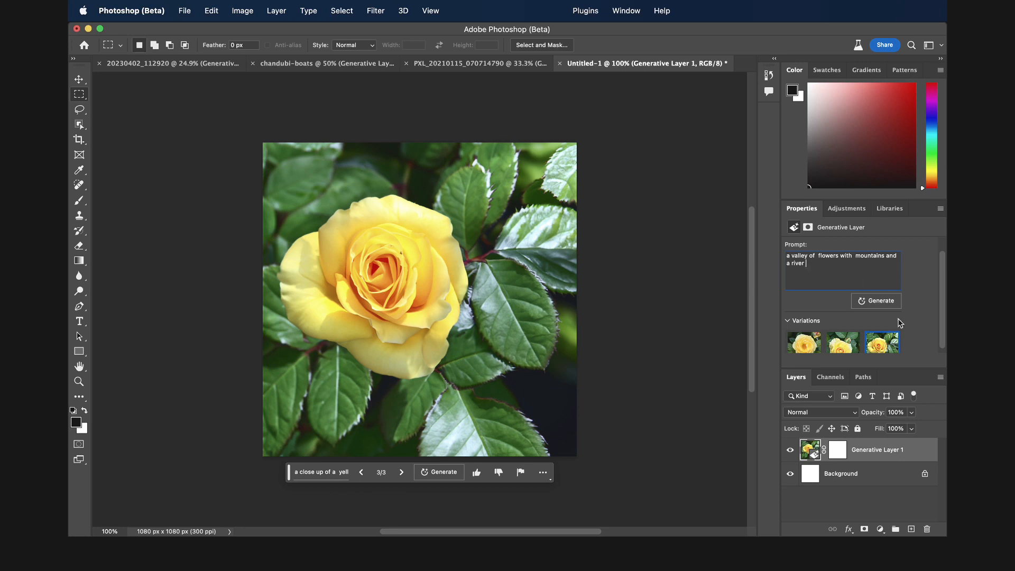
pyautogui.click(870, 302)
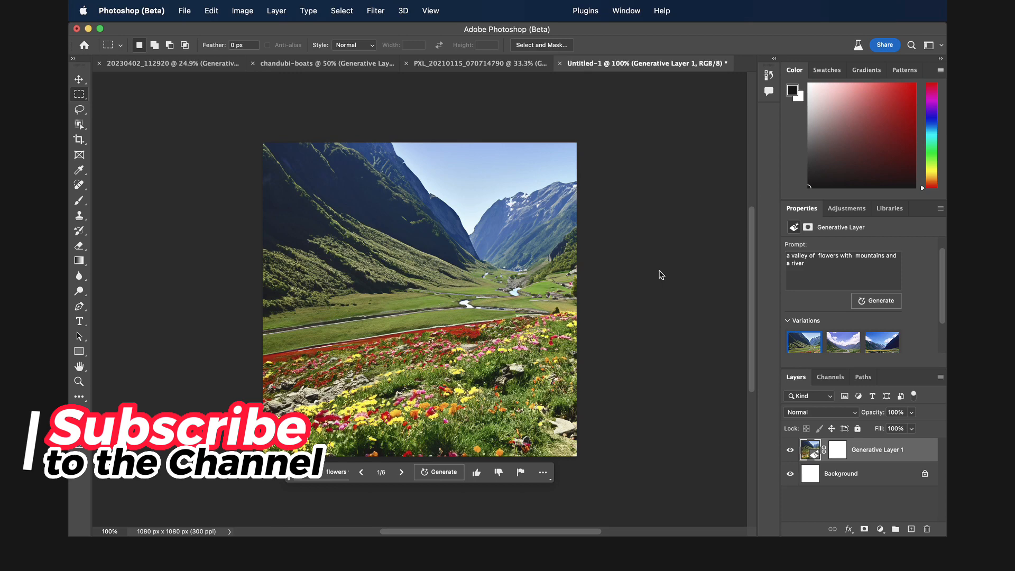
# Compare all valley and rose variations of the generative layer and leave the first valley variation active
pyautogui.moveTo(943, 285); pyautogui.dragTo(943, 321)
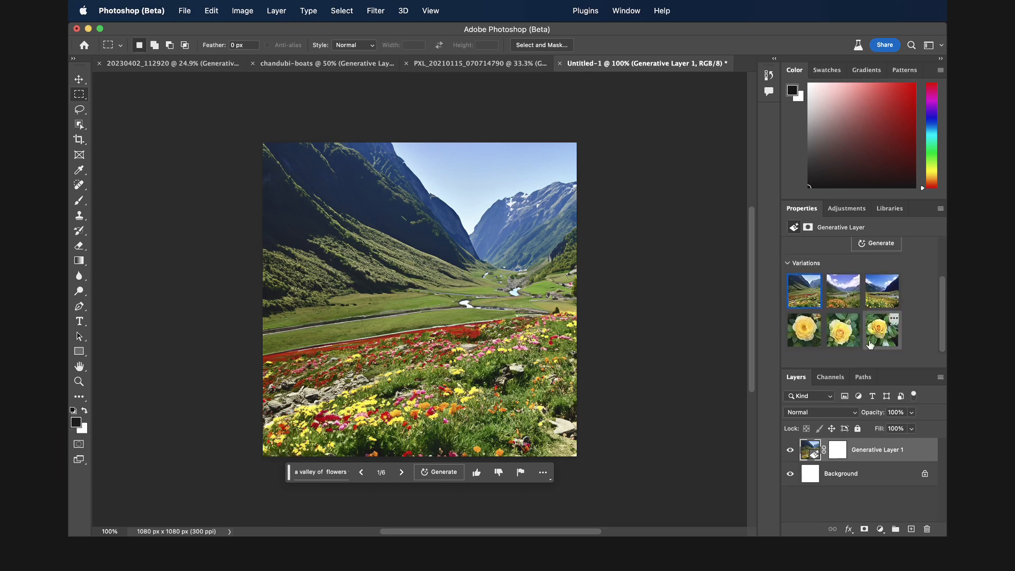
pyautogui.click(844, 297)
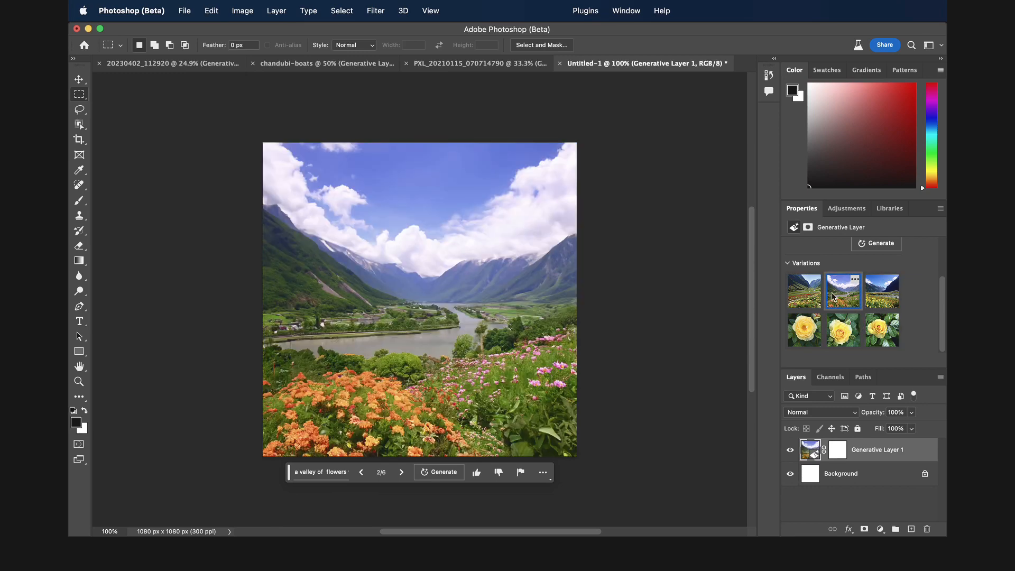
pyautogui.click(882, 294)
pyautogui.click(804, 330)
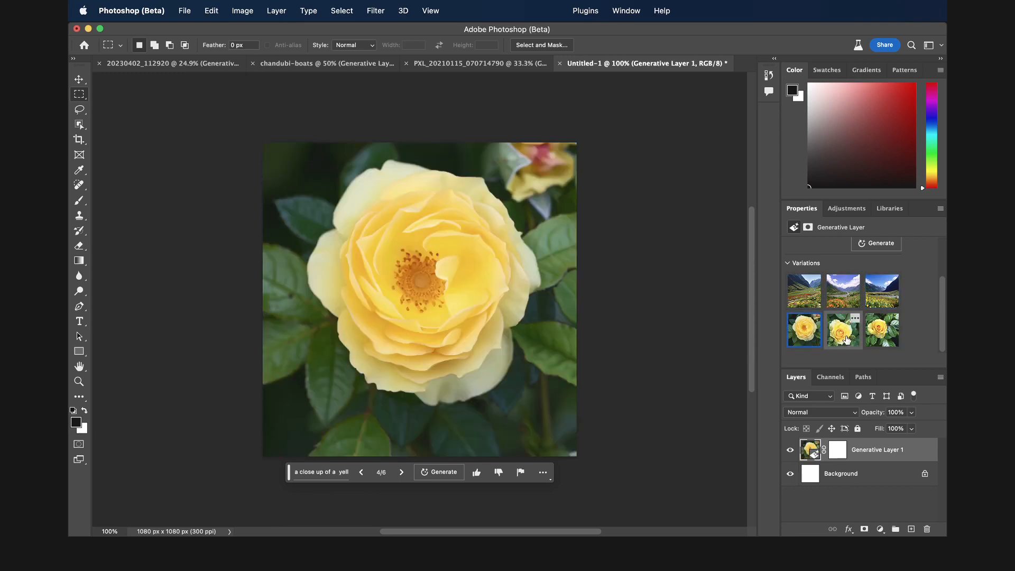
pyautogui.click(843, 330)
pyautogui.click(885, 339)
pyautogui.click(883, 291)
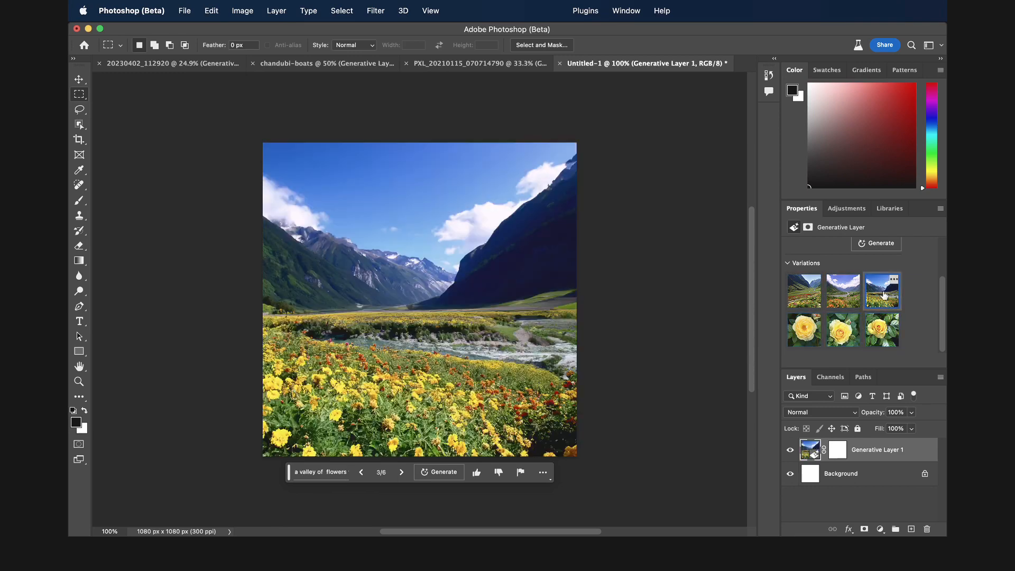
pyautogui.click(846, 298)
pyautogui.click(808, 302)
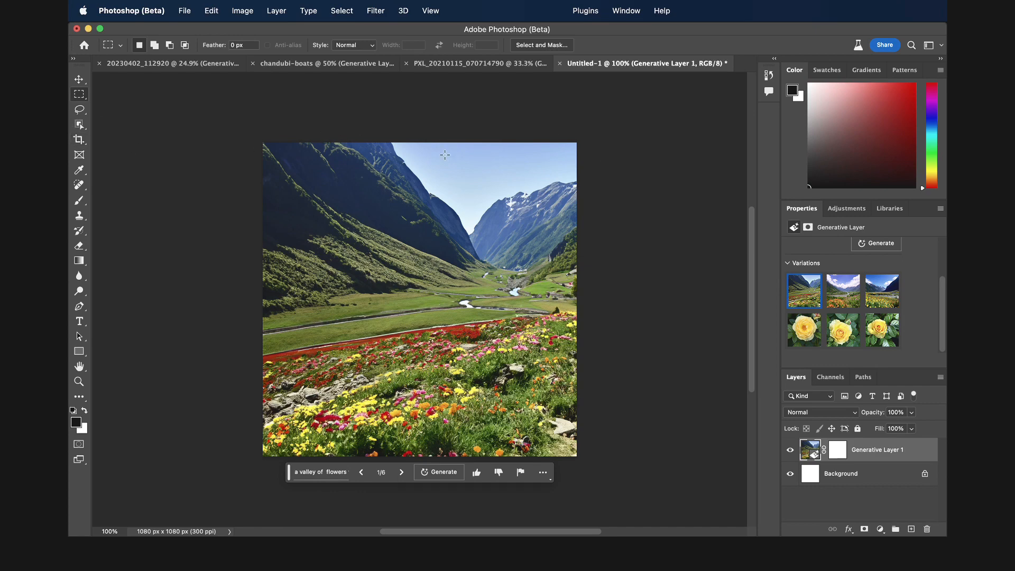
# Extend the valley image's canvas to the right with the Crop tool to about 1649 px wide
pyautogui.click(79, 139)
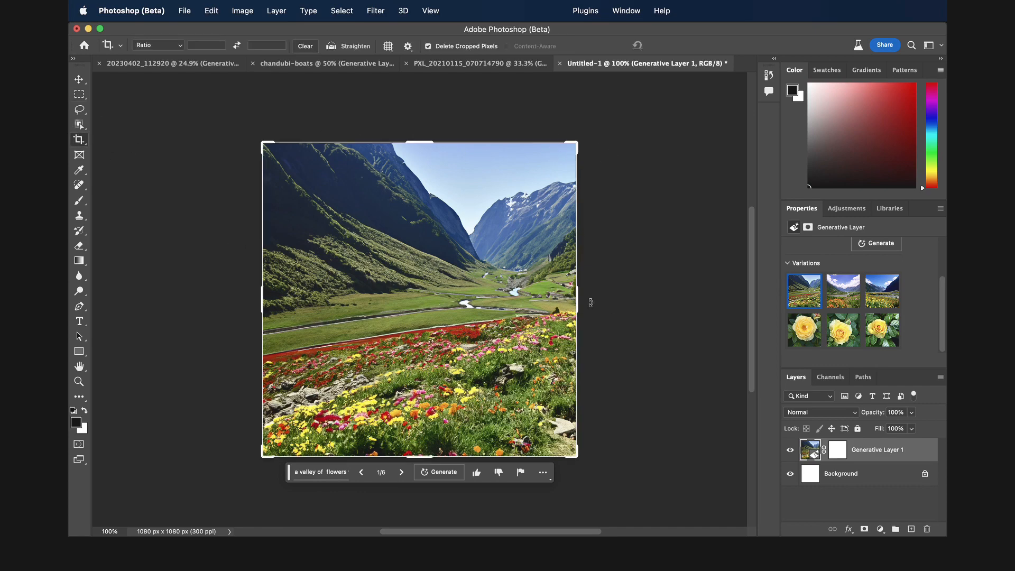
pyautogui.moveTo(576, 303); pyautogui.dragTo(660, 297)
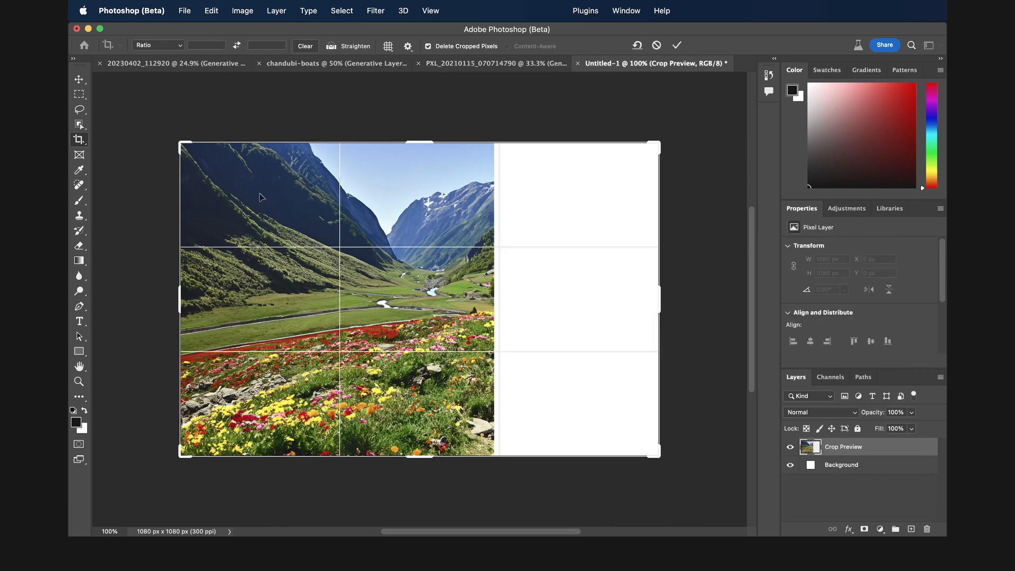
pyautogui.click(78, 93)
# Select the blank right strip with a slight overlap onto the valley image, and generative-fill it with an empty prompt
pyautogui.moveTo(479, 143); pyautogui.dragTo(666, 463)
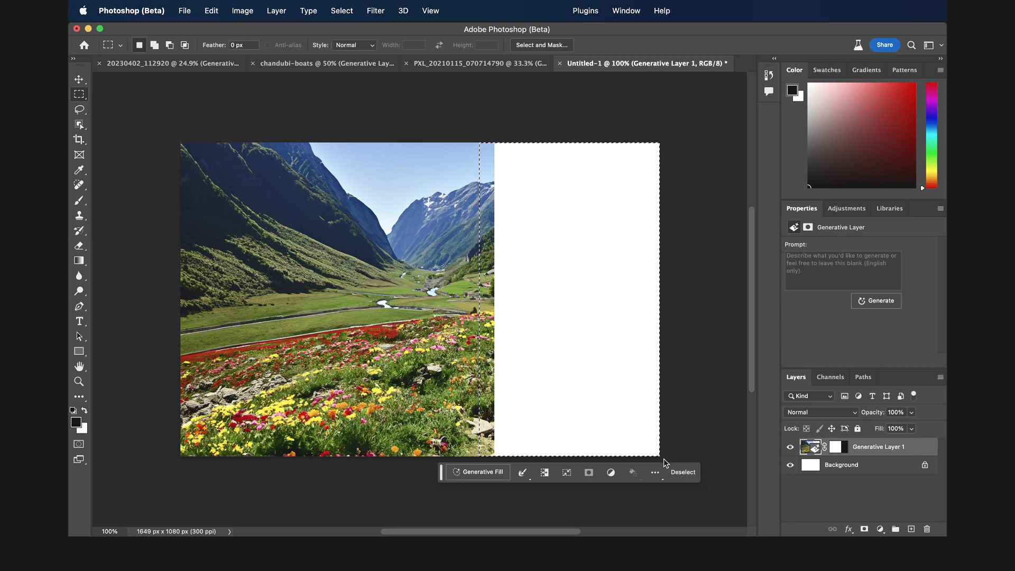
pyautogui.click(482, 472)
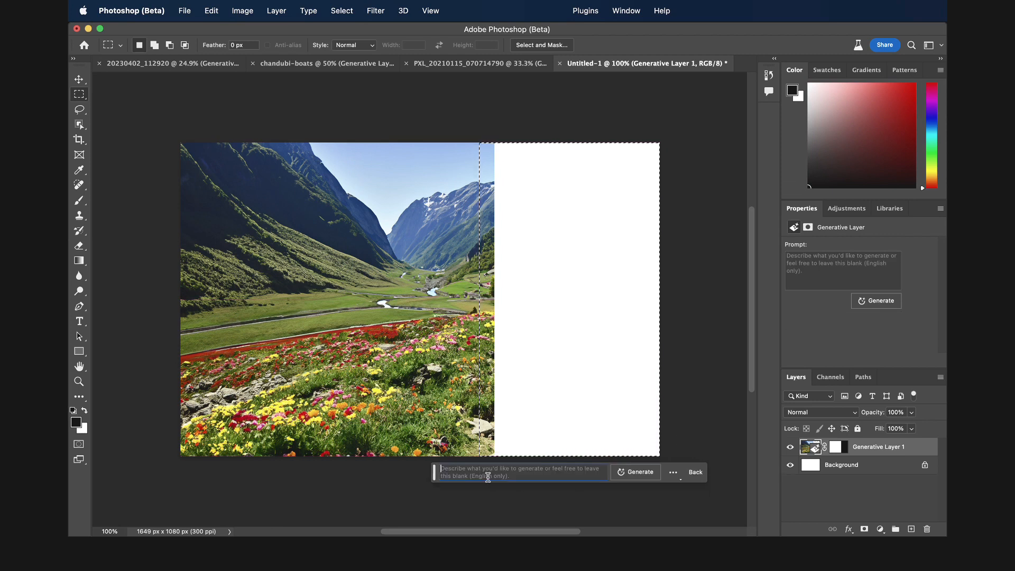
pyautogui.click(640, 472)
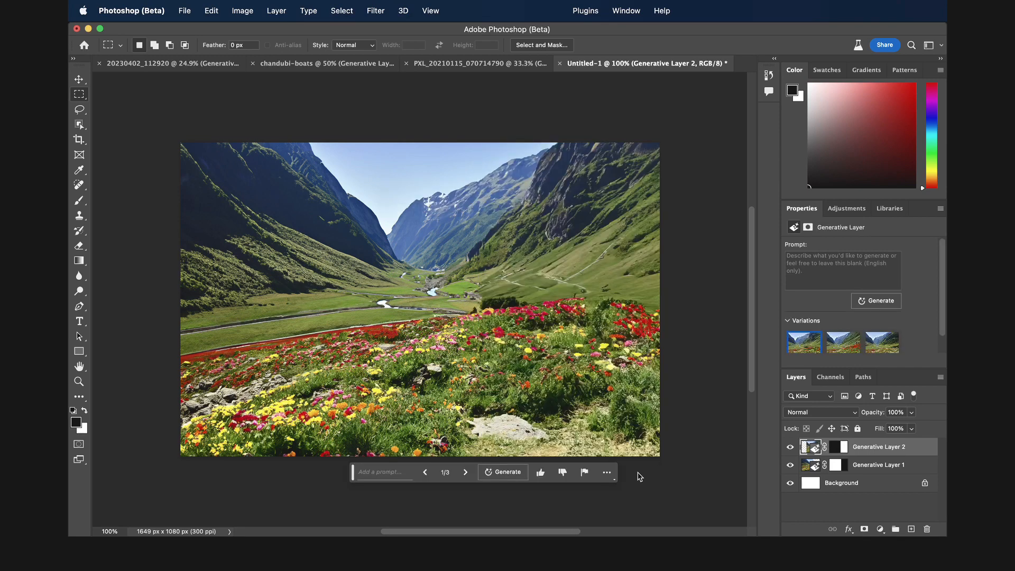
# Preview the second and third variations of the valley's generated right extension
pyautogui.click(842, 344)
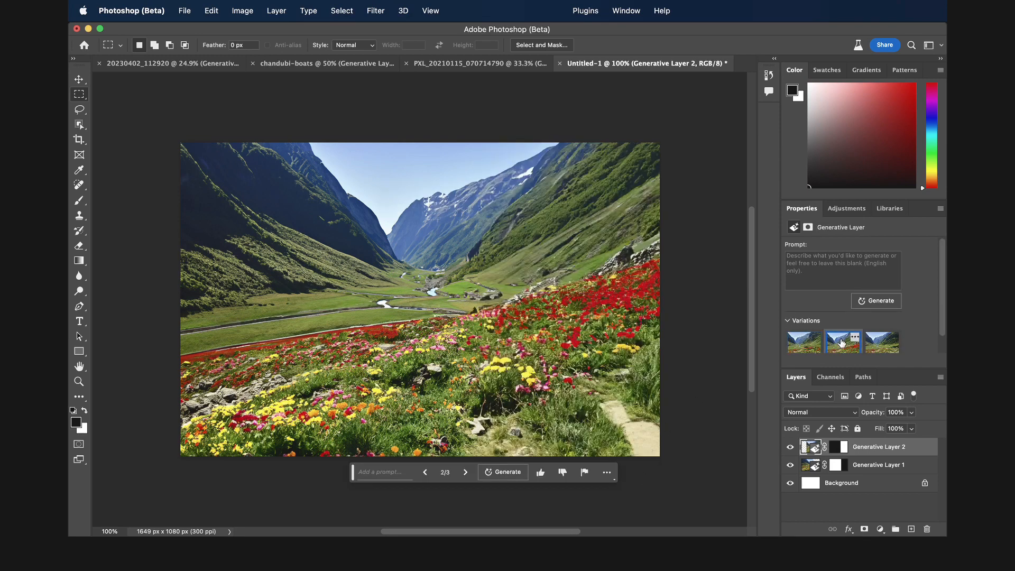
pyautogui.click(892, 346)
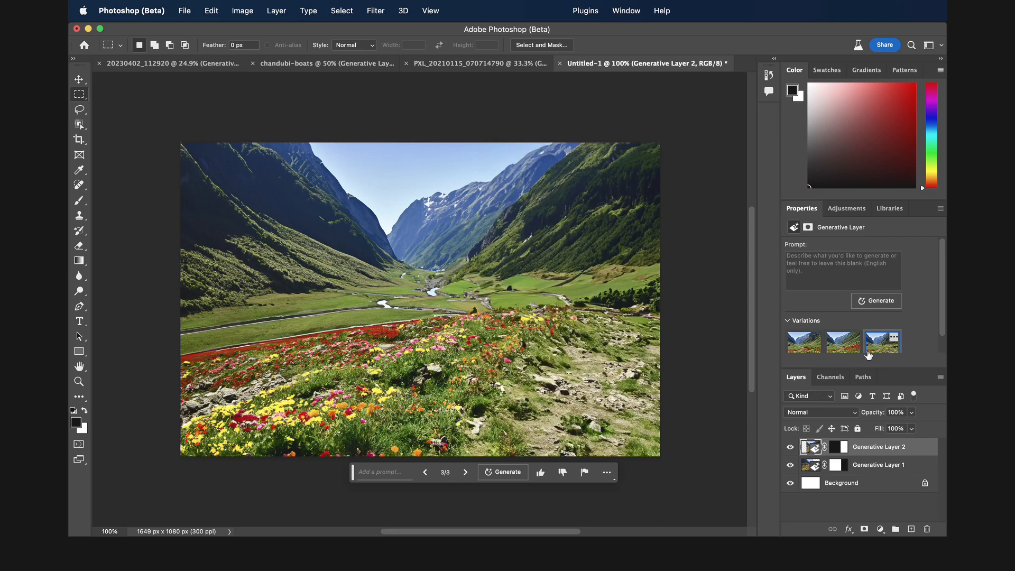